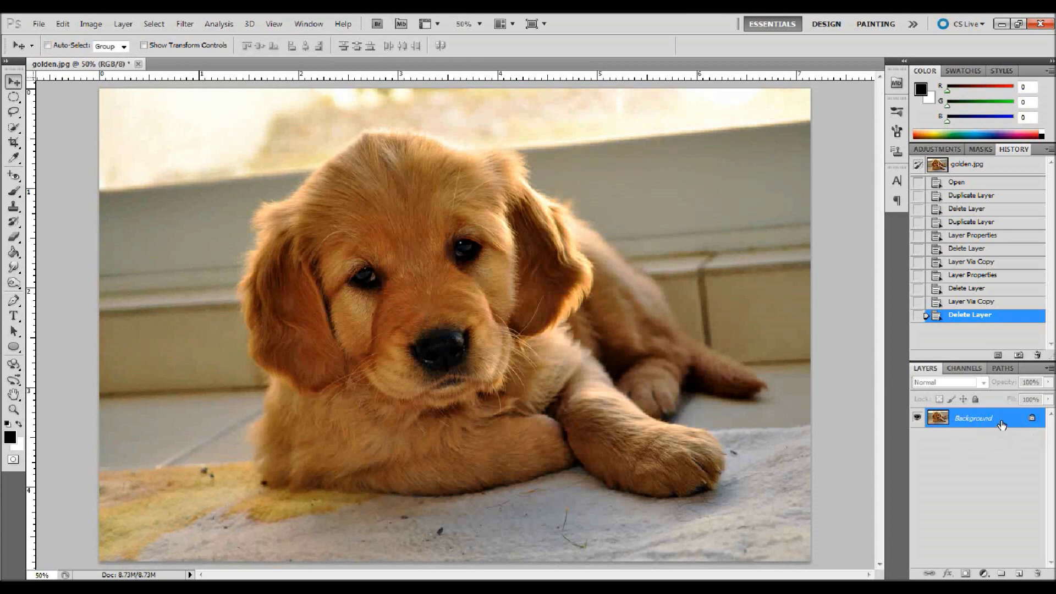
# - Duplicate the Background layer with Layer Via Copy and hide the original Background layer
pyautogui.moveTo(1001, 425)
pyautogui.mouseDown()
pyautogui.moveTo(1017, 571)
pyautogui.moveTo(989, 421)
pyautogui.mouseUp()
pyautogui.hotkey('ctrl', 'j')
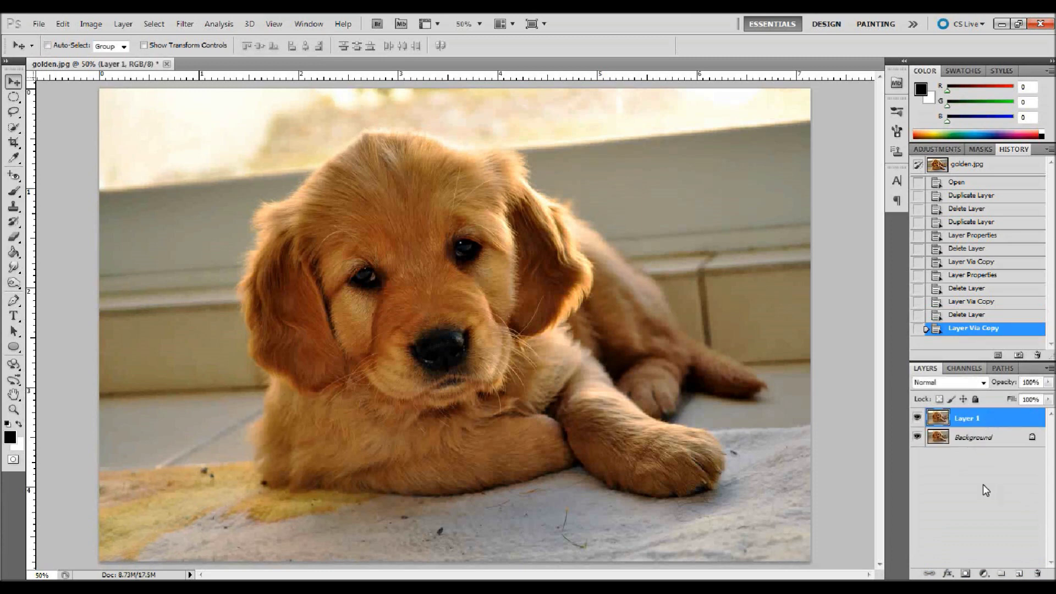
pyautogui.click(916, 437)
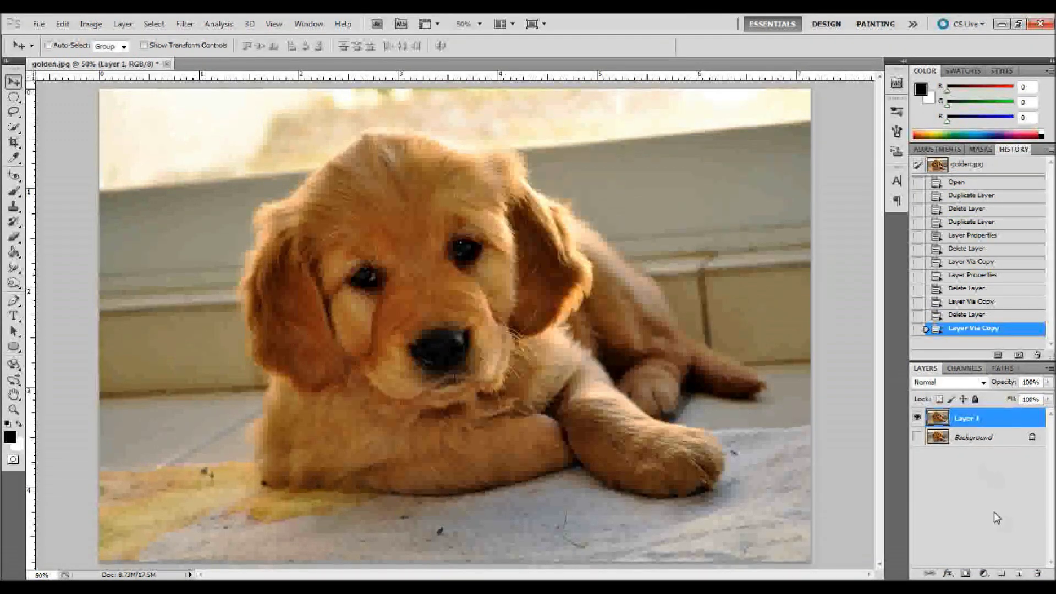
# - Add an Inner Shadow style to Layer 1 with distance 0 px, size 250 px and opacity 100%
pyautogui.doubleClick(998, 424)
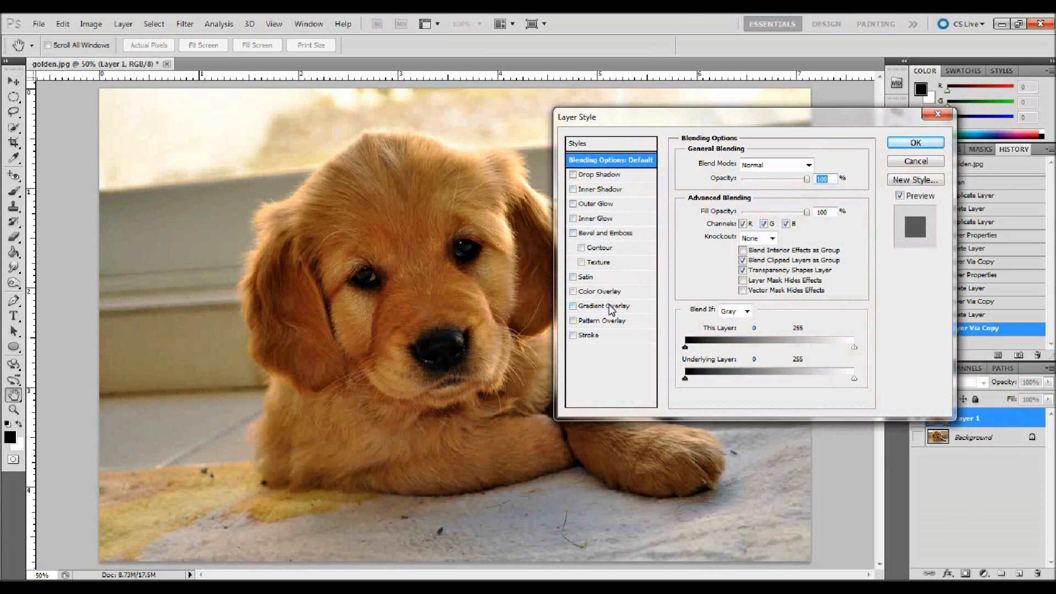
pyautogui.click(585, 193)
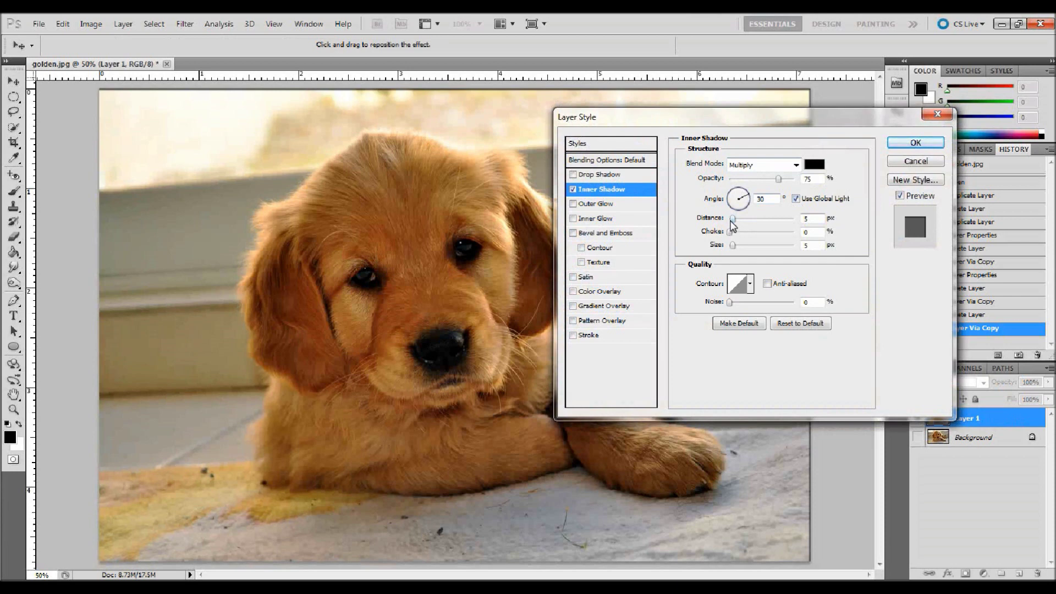
pyautogui.moveTo(732, 220); pyautogui.dragTo(695, 222)
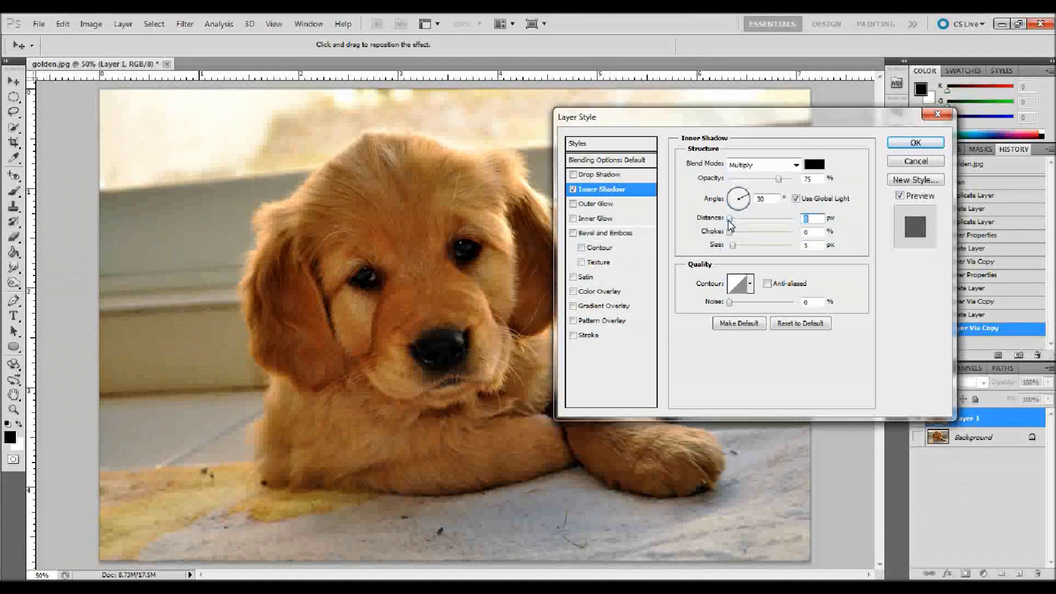
pyautogui.moveTo(730, 219); pyautogui.dragTo(768, 226)
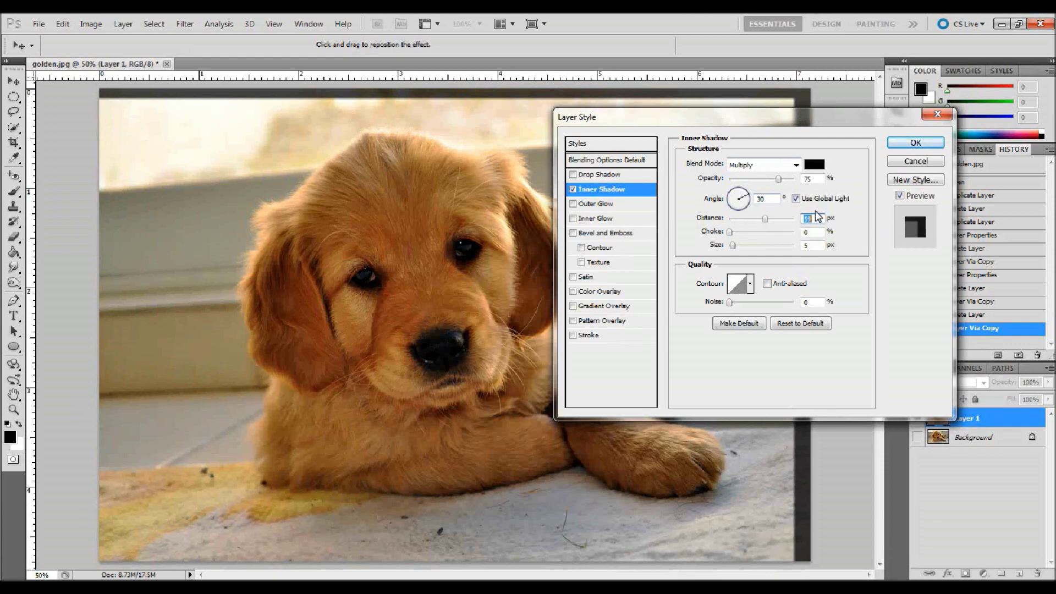
pyautogui.moveTo(762, 219); pyautogui.dragTo(631, 231)
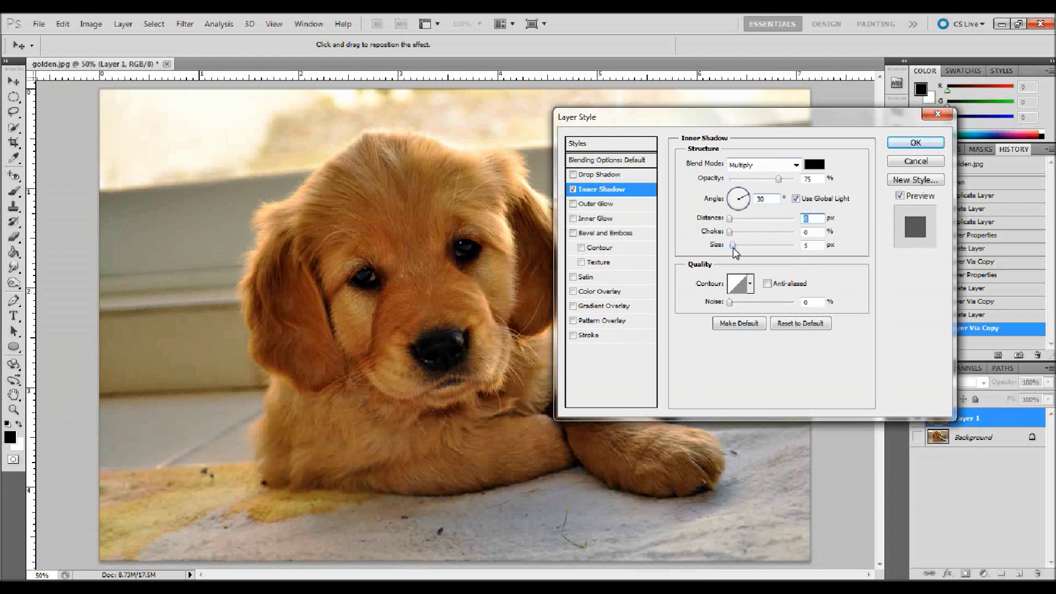
pyautogui.moveTo(734, 251); pyautogui.dragTo(794, 246)
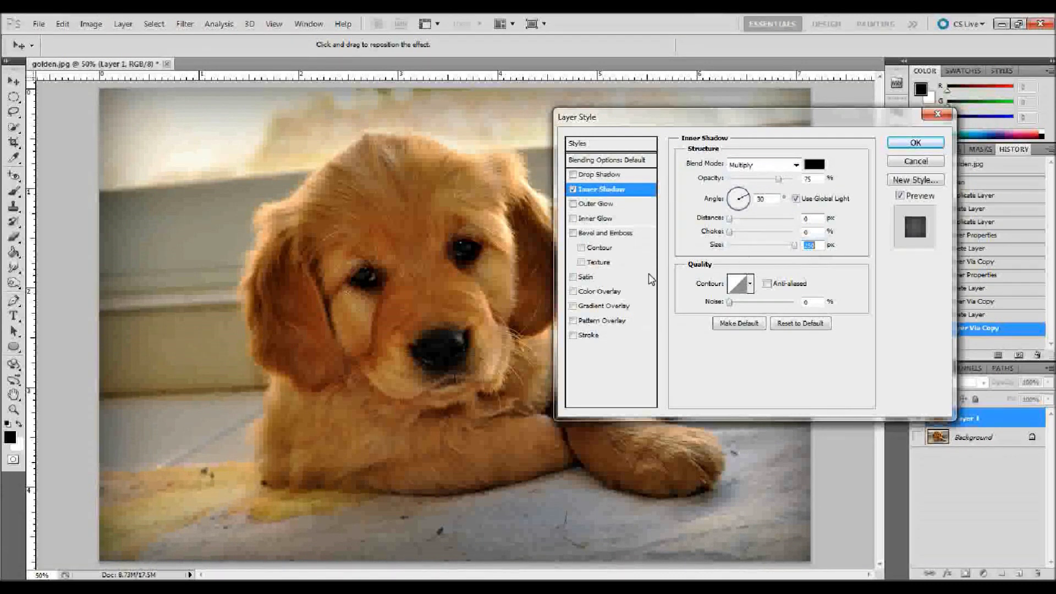
pyautogui.click(778, 178)
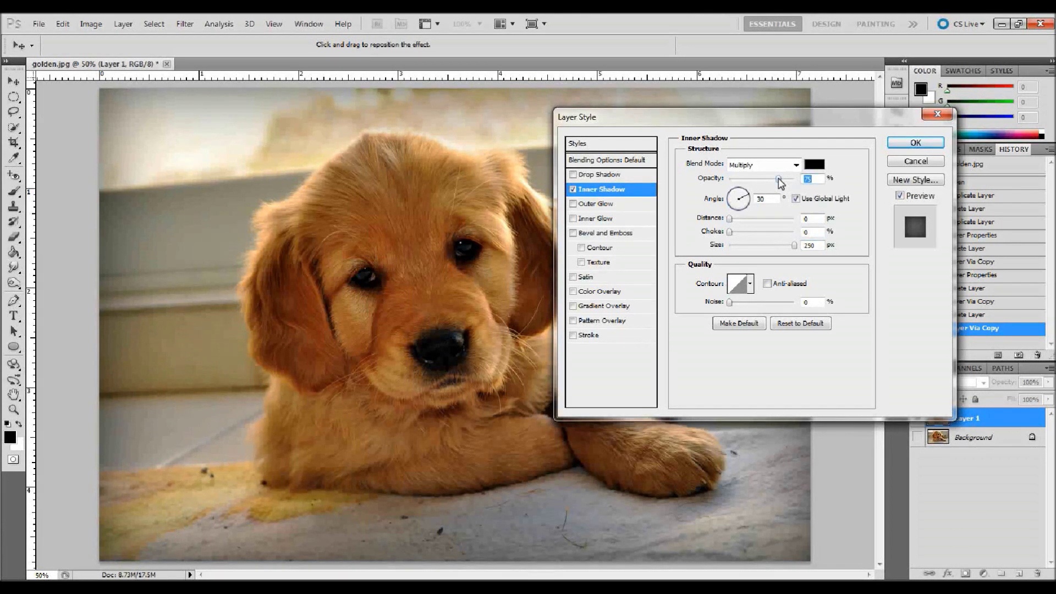
pyautogui.moveTo(780, 183); pyautogui.dragTo(794, 182)
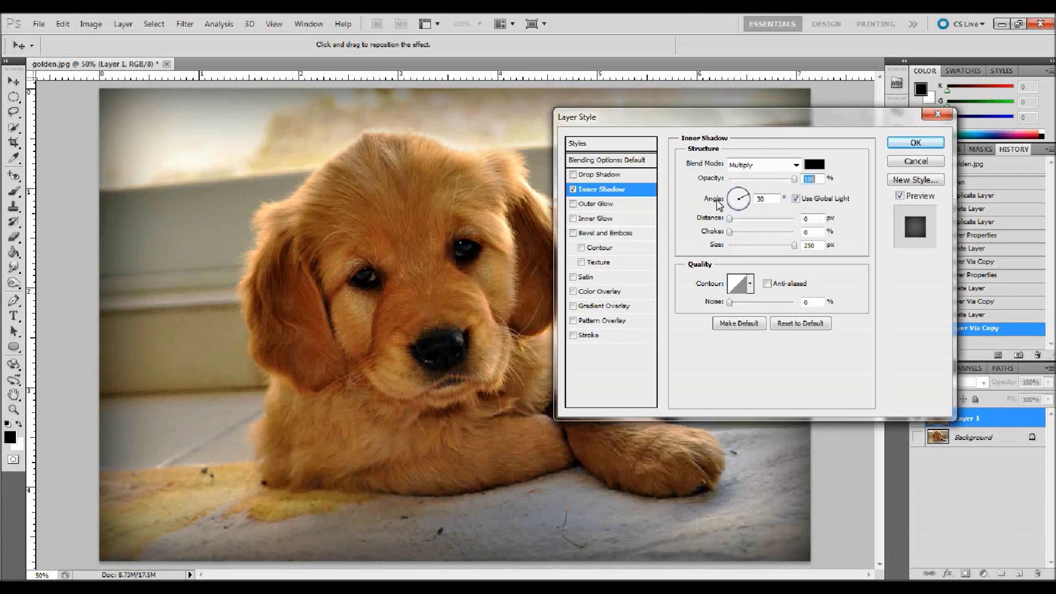
# - Try the Normal and Dissolve blend modes for the inner shadow and set it back to Multiply
pyautogui.click(796, 165)
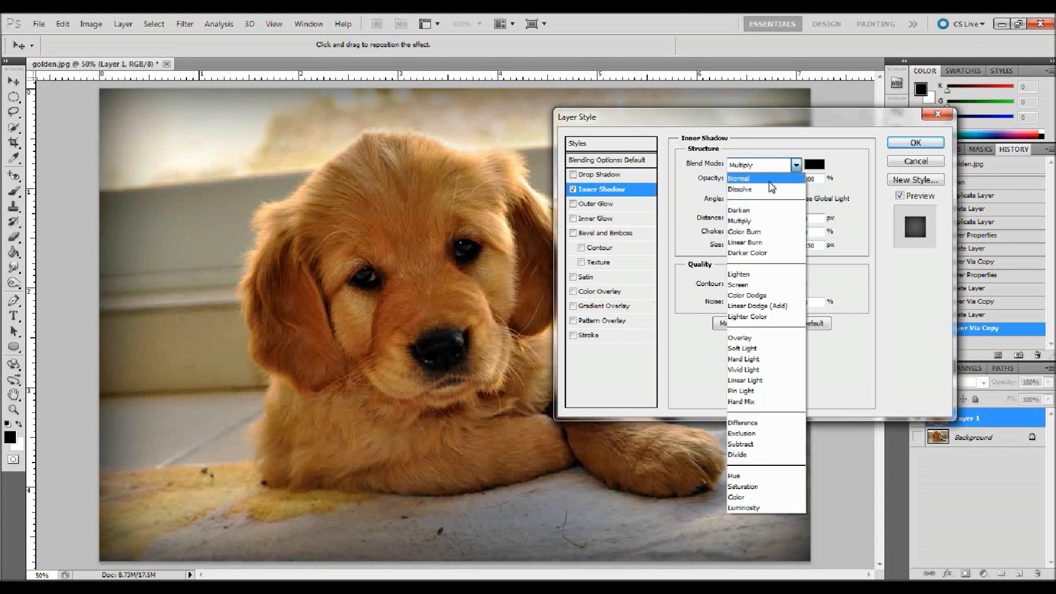
pyautogui.click(775, 179)
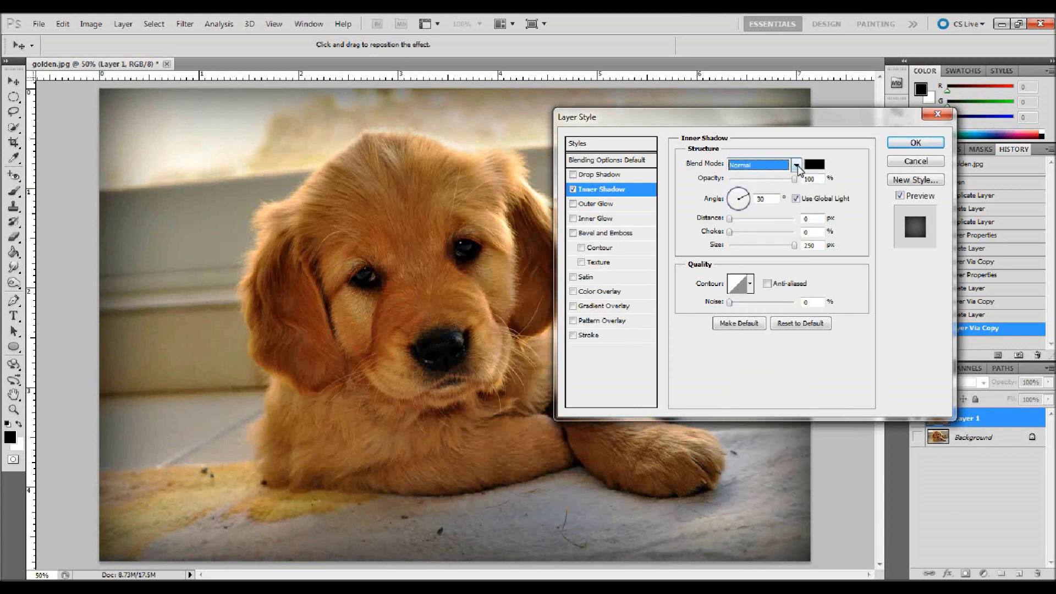
pyautogui.click(796, 164)
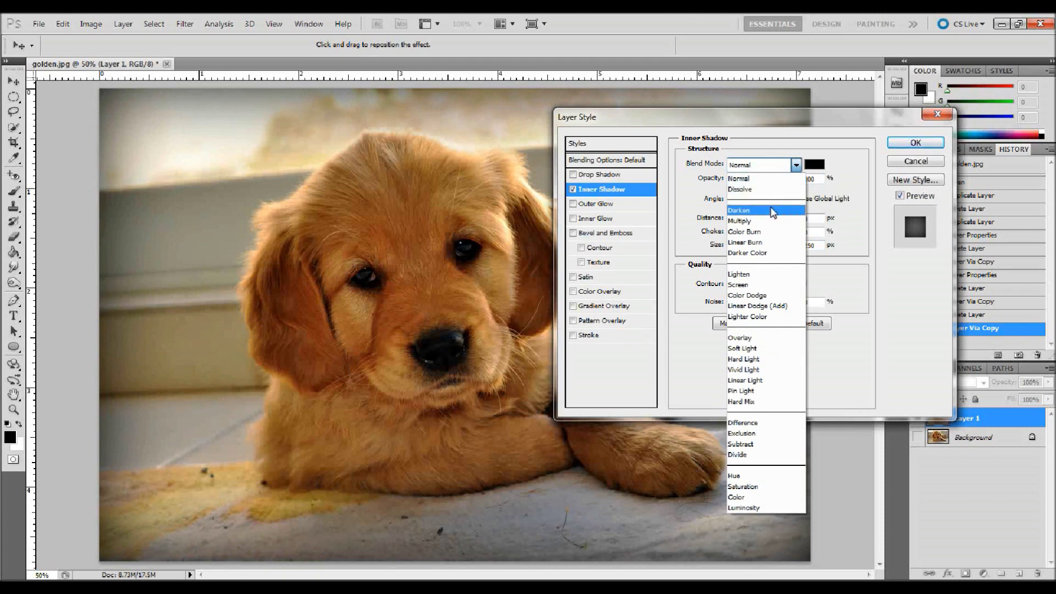
pyautogui.click(770, 189)
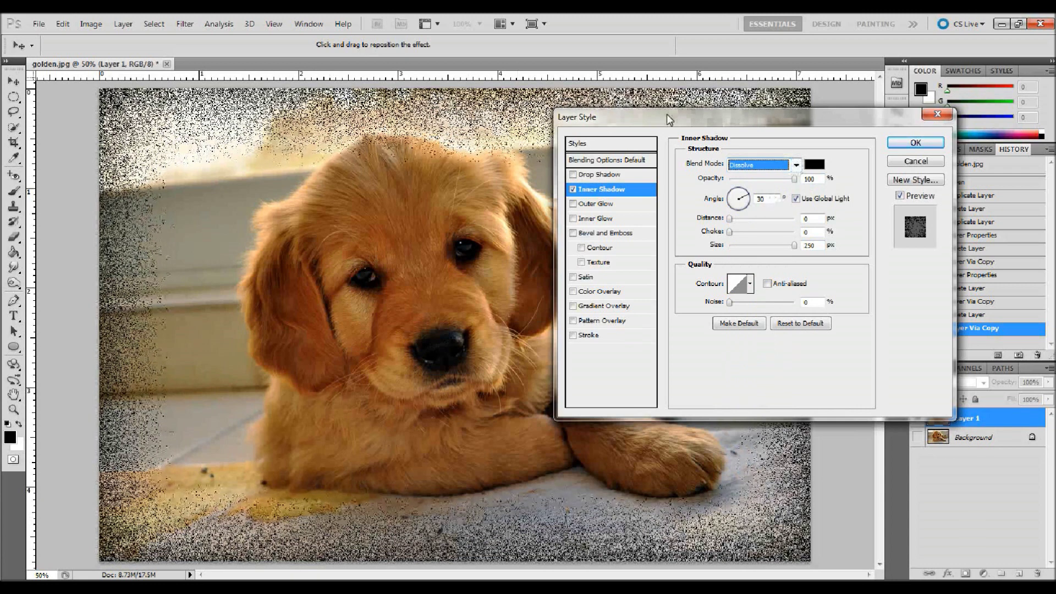
pyautogui.moveTo(793, 181)
pyautogui.mouseDown()
pyautogui.moveTo(739, 185)
pyautogui.moveTo(937, 182)
pyautogui.moveTo(767, 166)
pyautogui.moveTo(790, 178)
pyautogui.mouseUp()
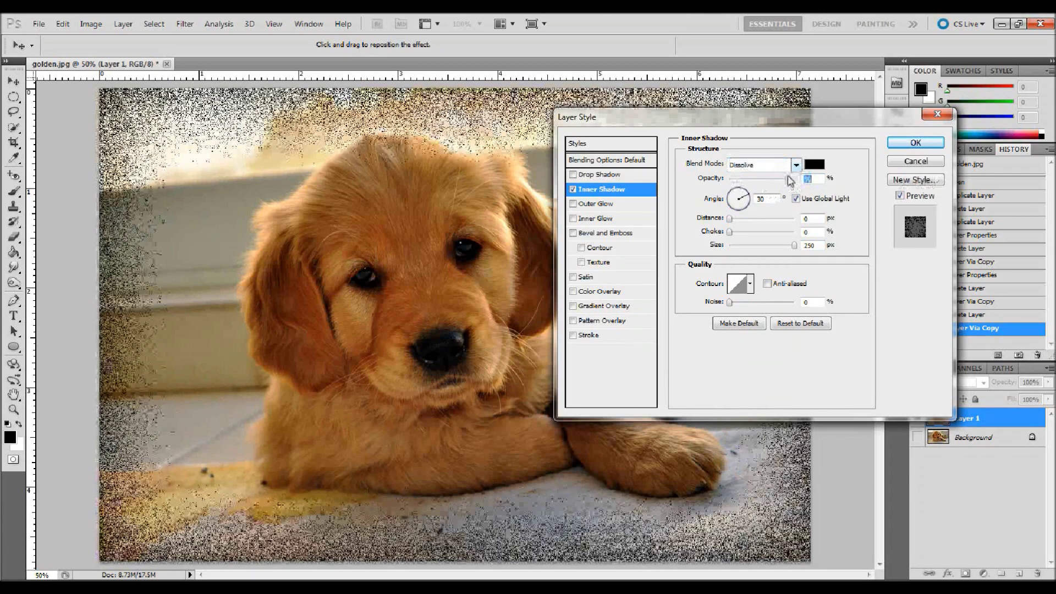
pyautogui.click(796, 165)
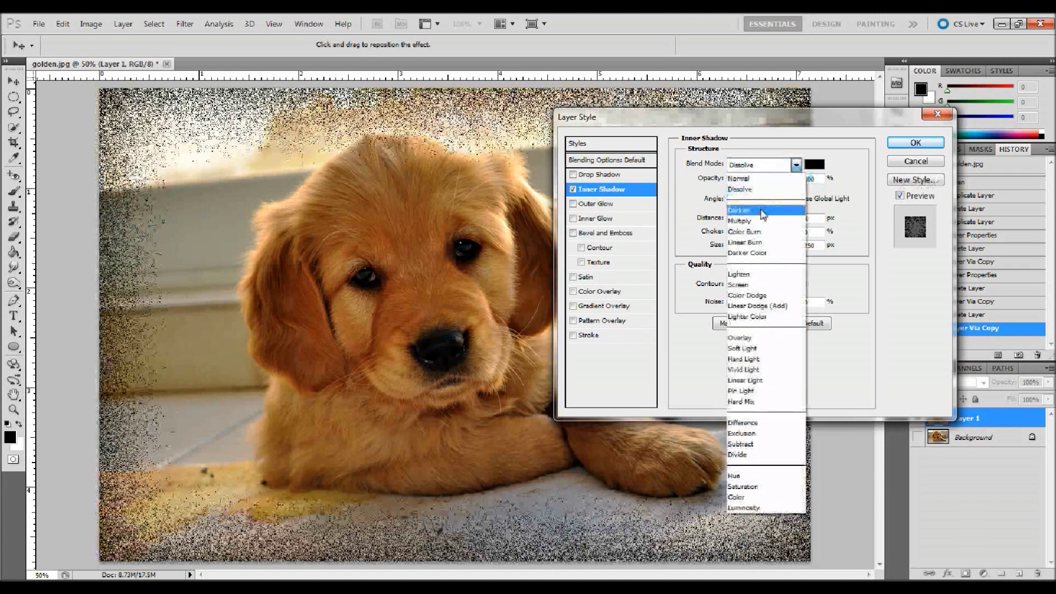
pyautogui.click(759, 221)
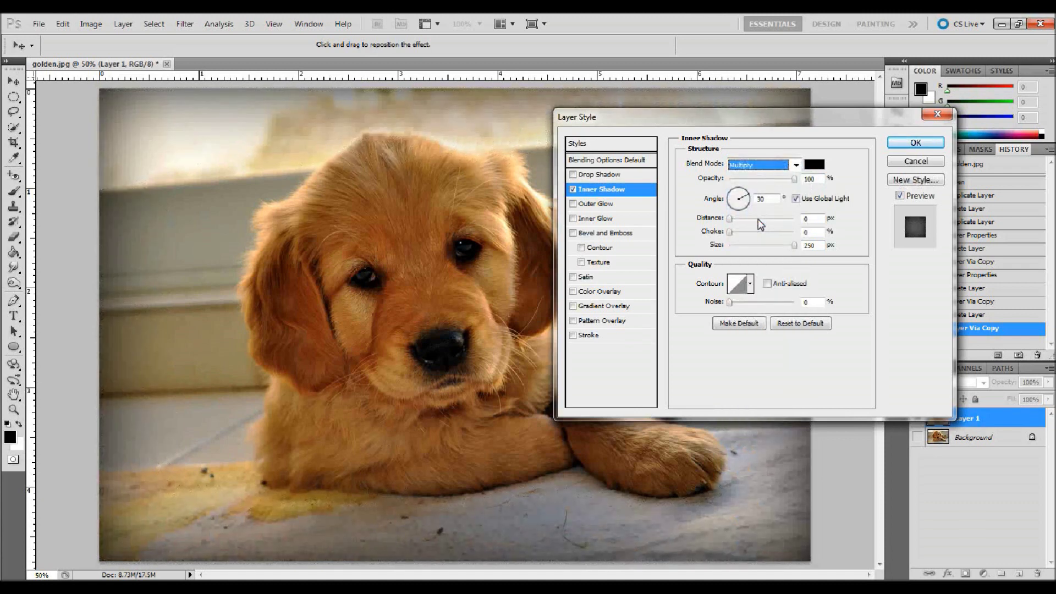
# - Try a choke of 100% on the inner shadow and reset it to 0%
pyautogui.press('Tab')
pyautogui.moveTo(730, 231); pyautogui.dragTo(754, 235)
pyautogui.write('100')
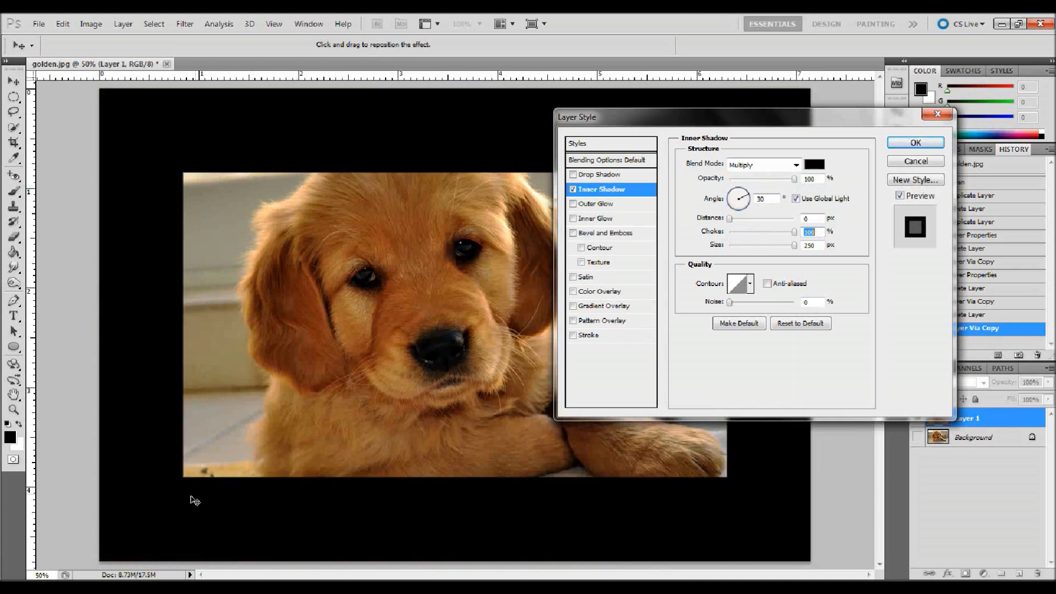
pyautogui.moveTo(825, 112); pyautogui.dragTo(851, 96)
pyautogui.write('0')
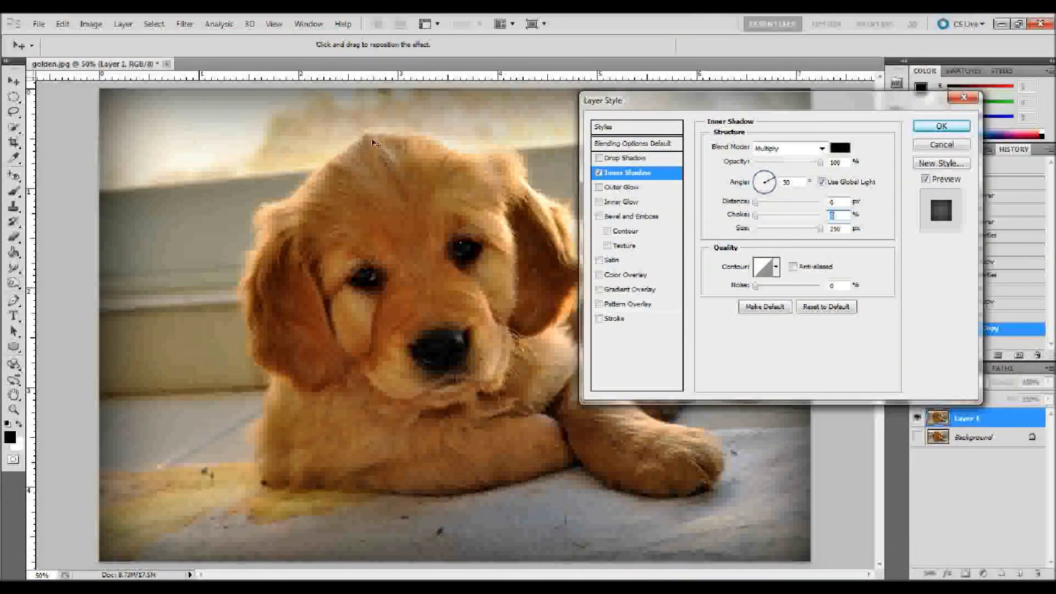
# - Apply the inner shadow style to Layer 1 and collapse its effects list
pyautogui.click(950, 124)
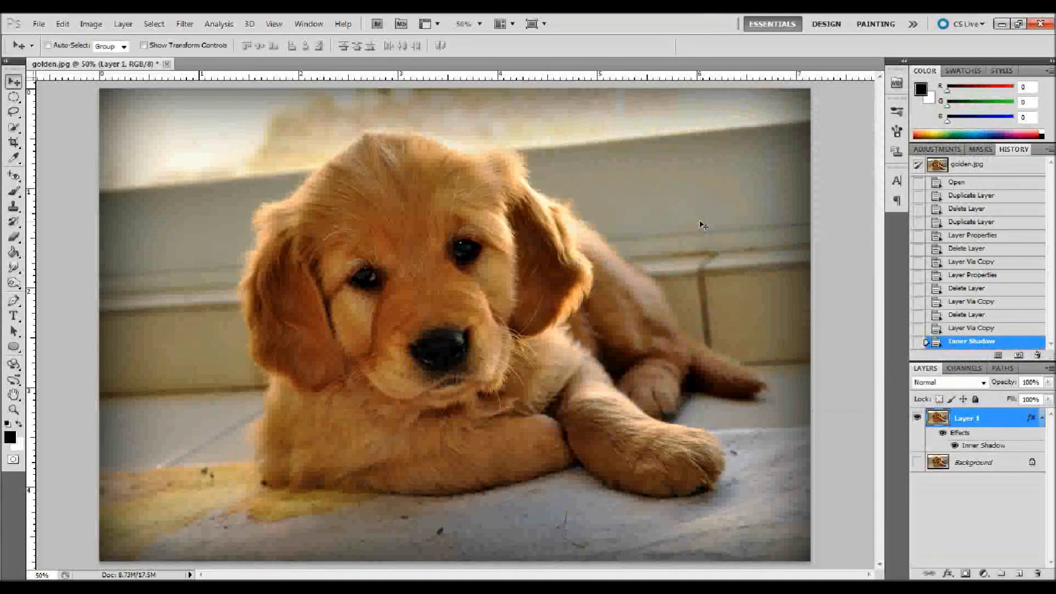
pyautogui.click(1040, 417)
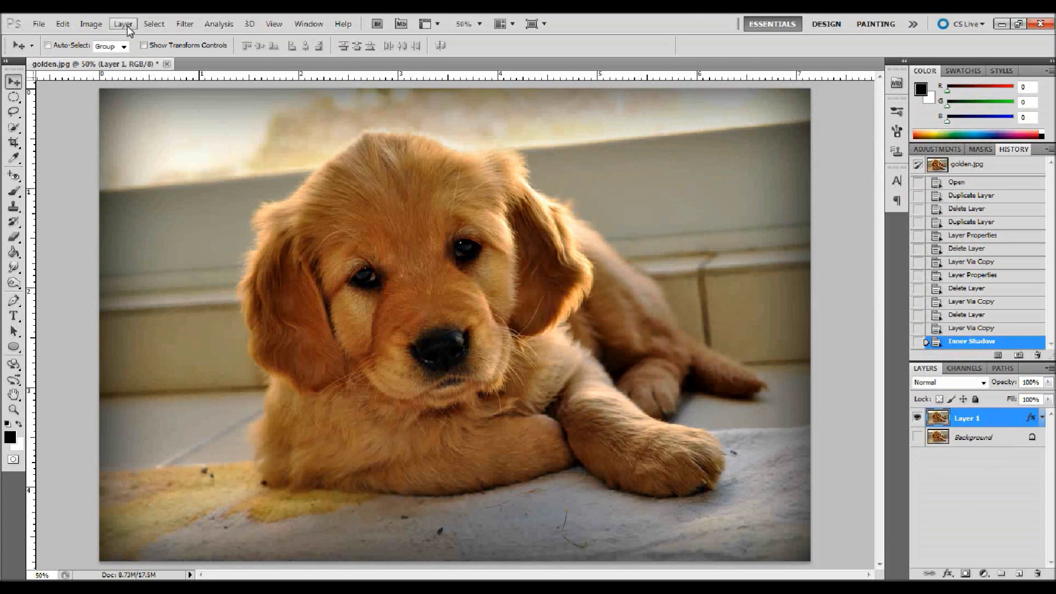
# - Reduce the canvas width to 5 inches, accepting the clipping
pyautogui.click(90, 23)
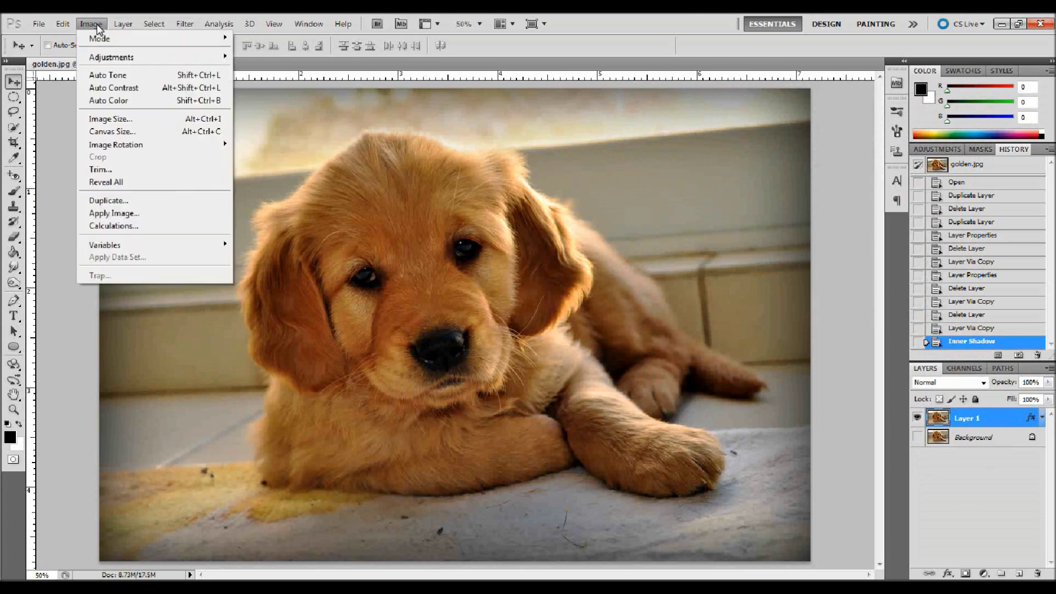
pyautogui.click(114, 132)
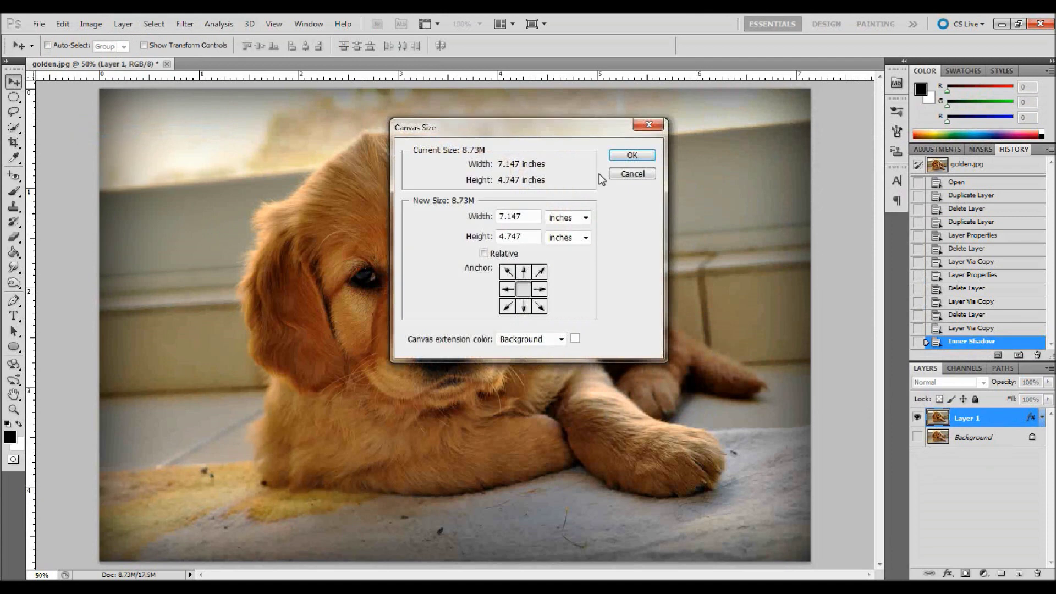
pyautogui.doubleClick(538, 218)
pyautogui.write('5')
pyautogui.click(649, 159)
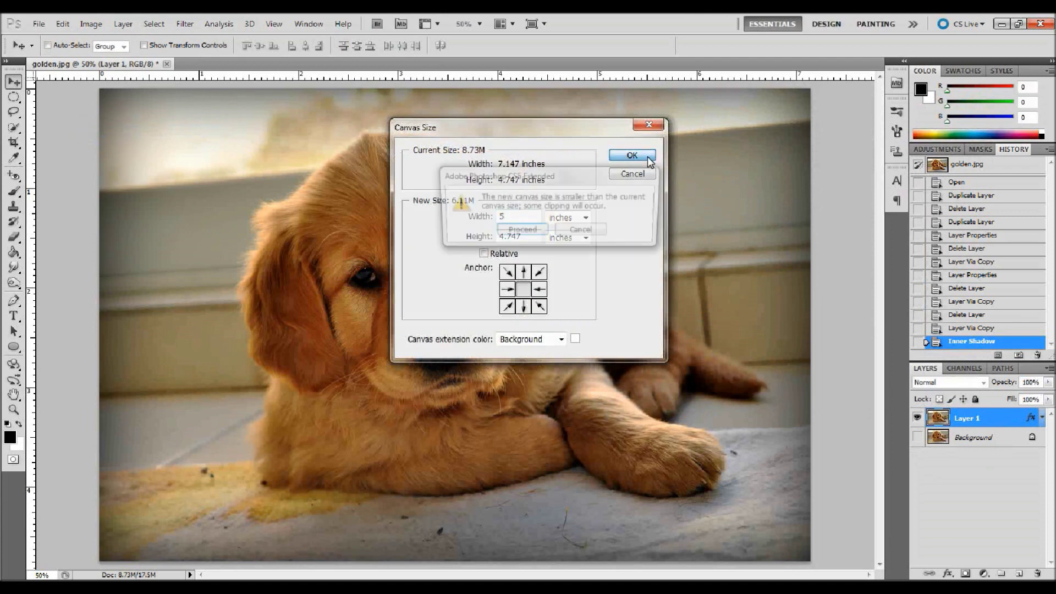
pyautogui.click(528, 233)
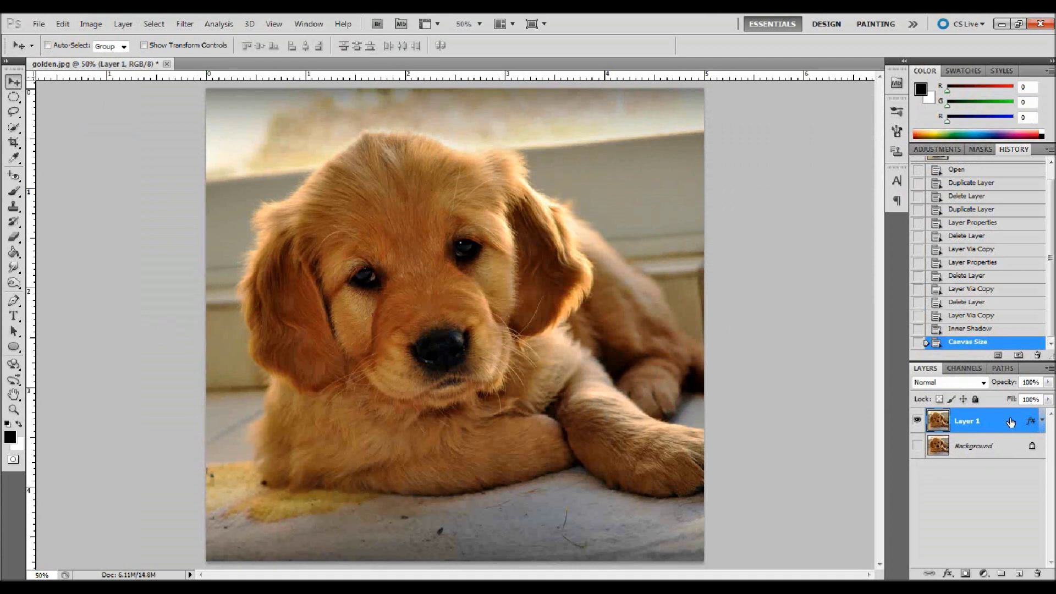
# - Check Layer 1's full extent with Free Transform and revert the history to the Inner Shadow state
pyautogui.hotkey('ctrl', 't')
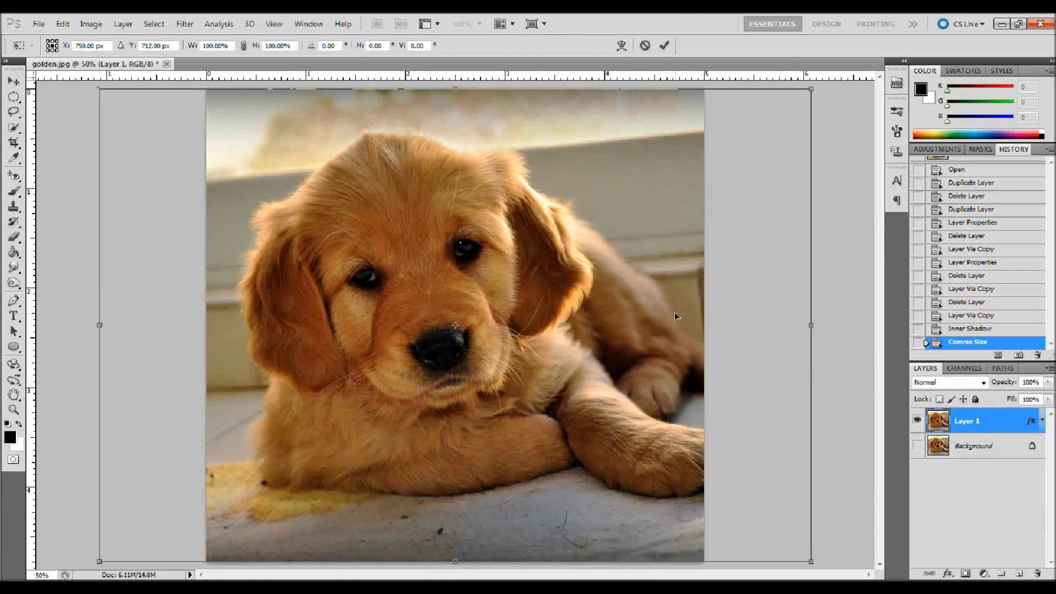
pyautogui.press('Return')
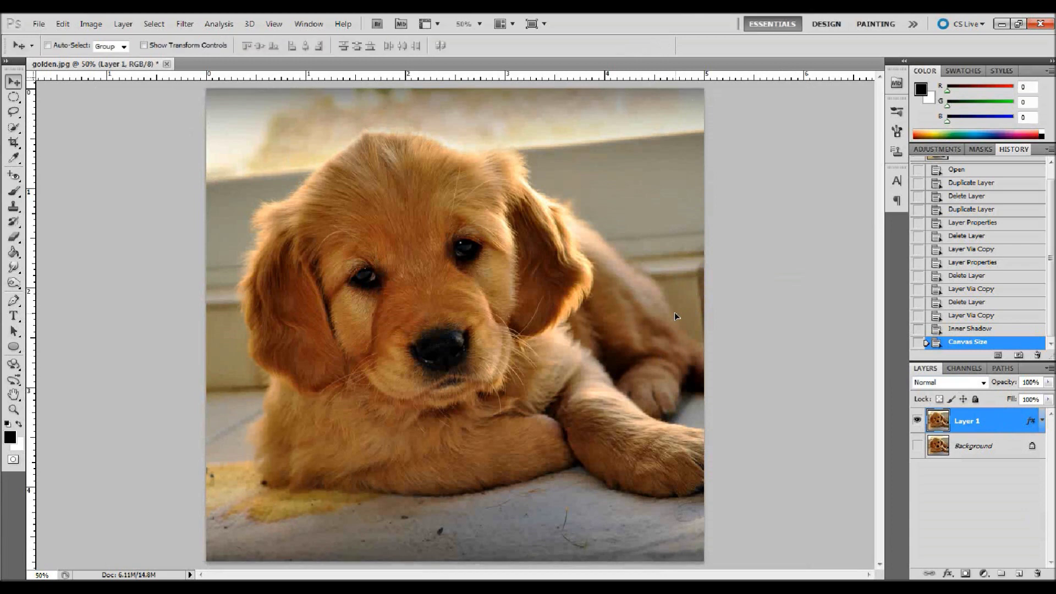
pyautogui.click(968, 329)
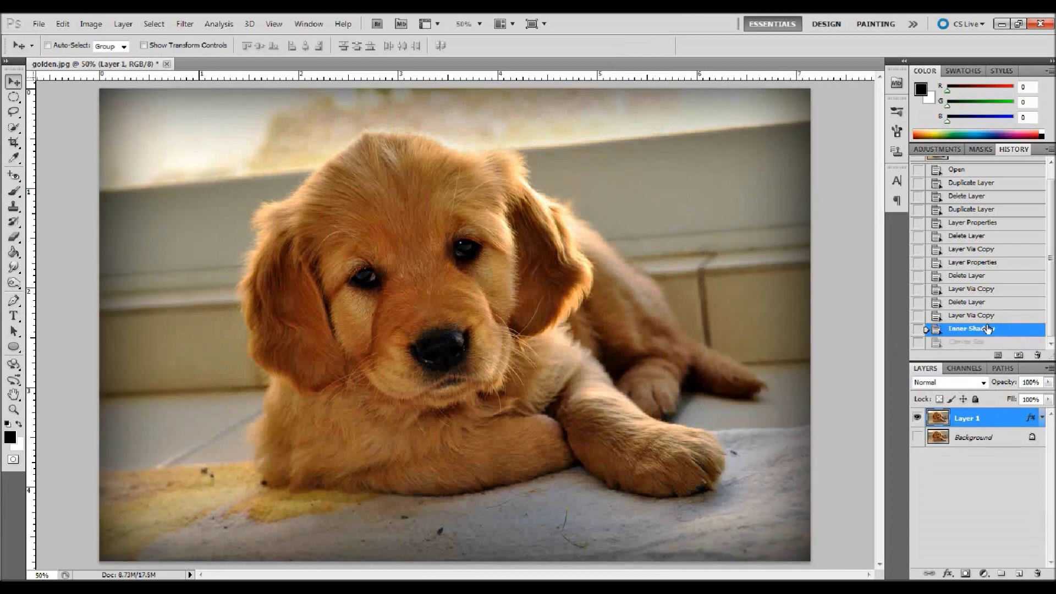
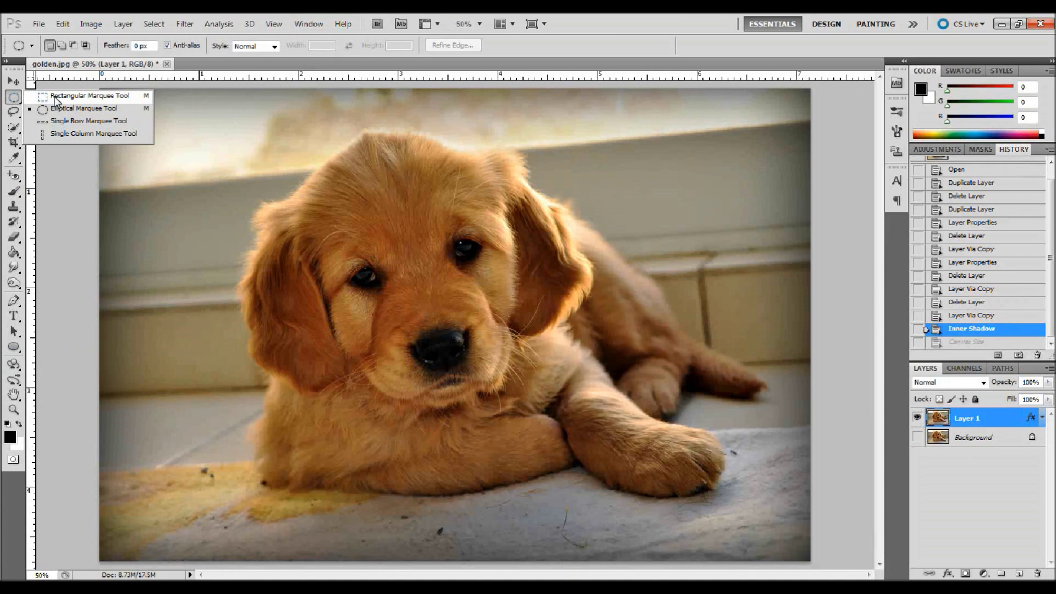
# - Select the Rectangular Marquee Tool and view the other marquee tool variants
pyautogui.click(55, 98)
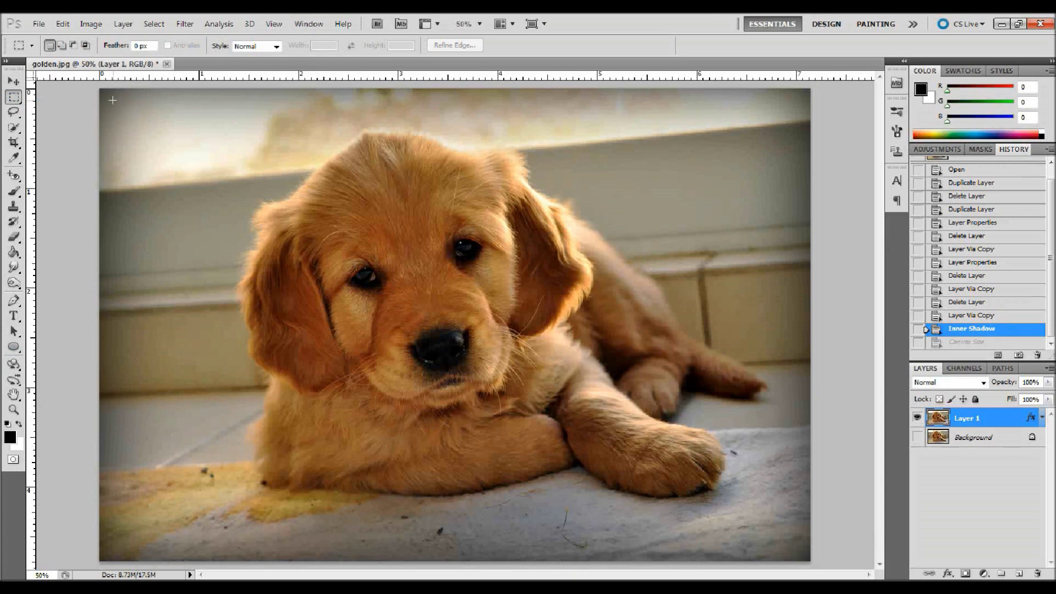
pyautogui.click(12, 102)
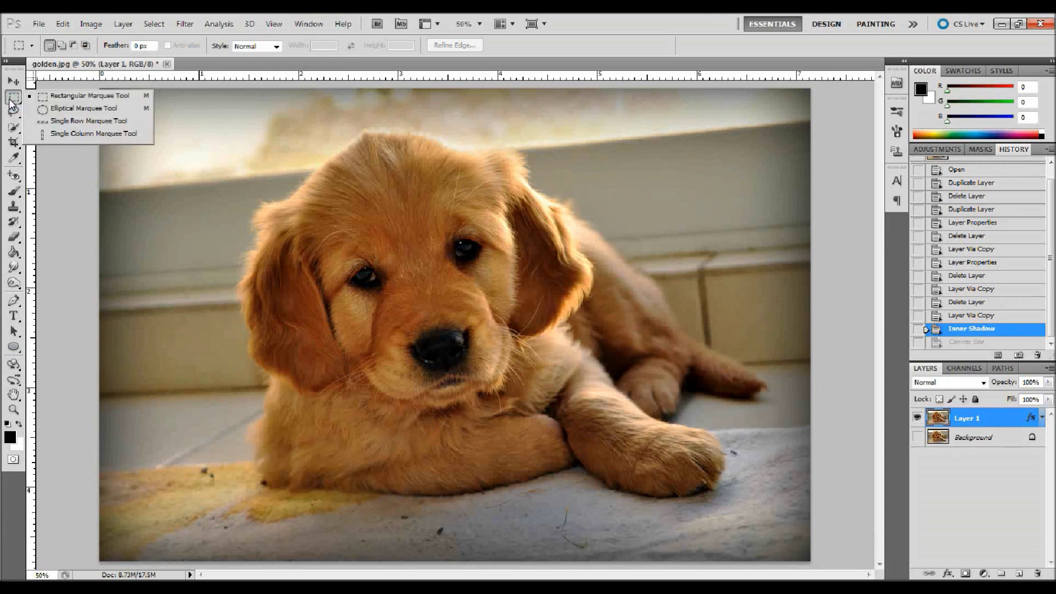
pyautogui.click(11, 104)
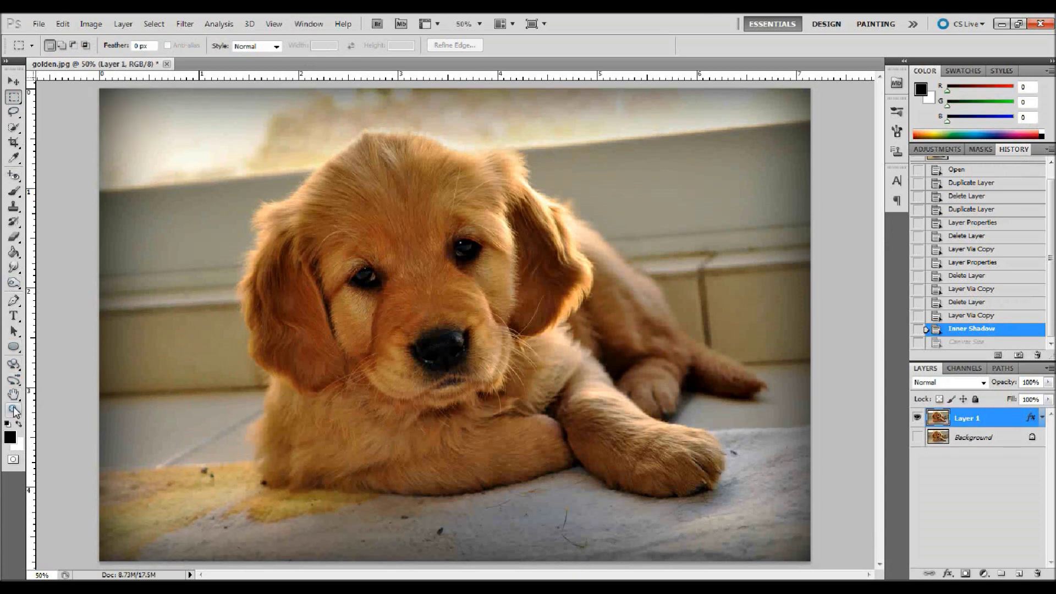
# - Select the Rounded Rectangle Tool from the shape tools
pyautogui.click(13, 348)
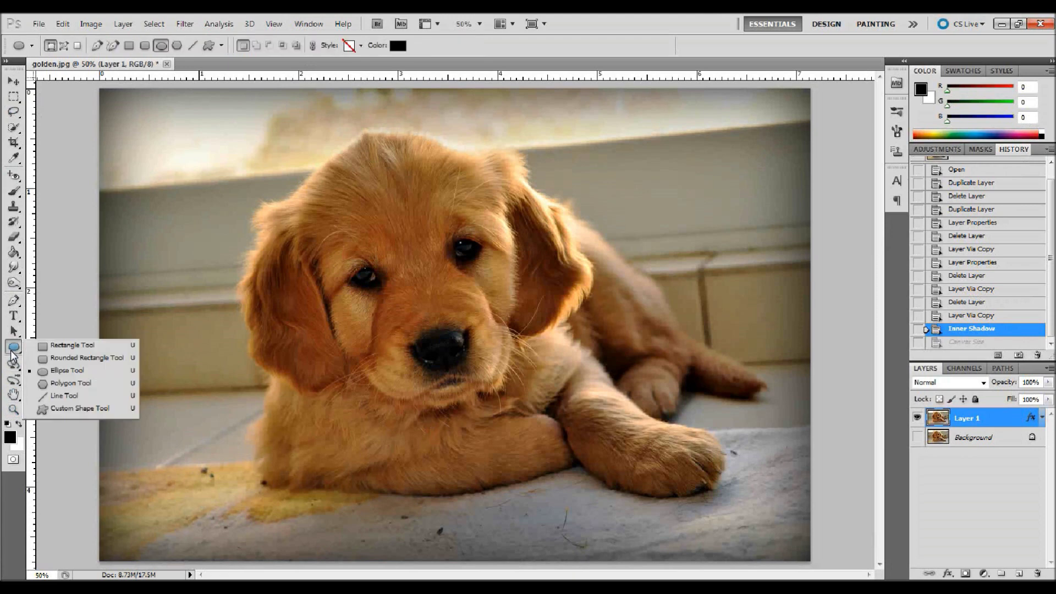
pyautogui.click(53, 360)
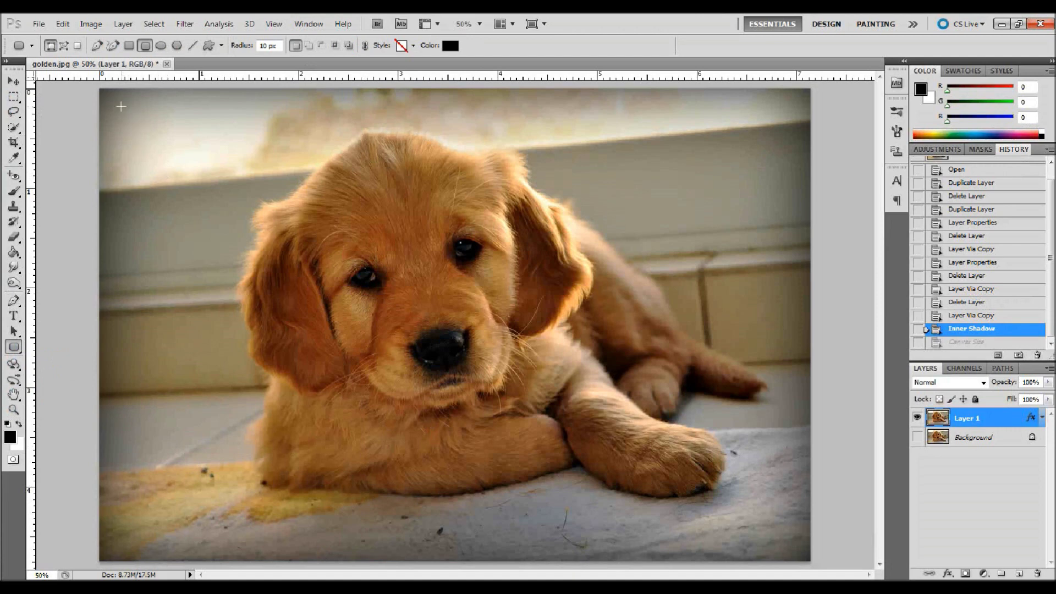
pyautogui.rightClick(8, 350)
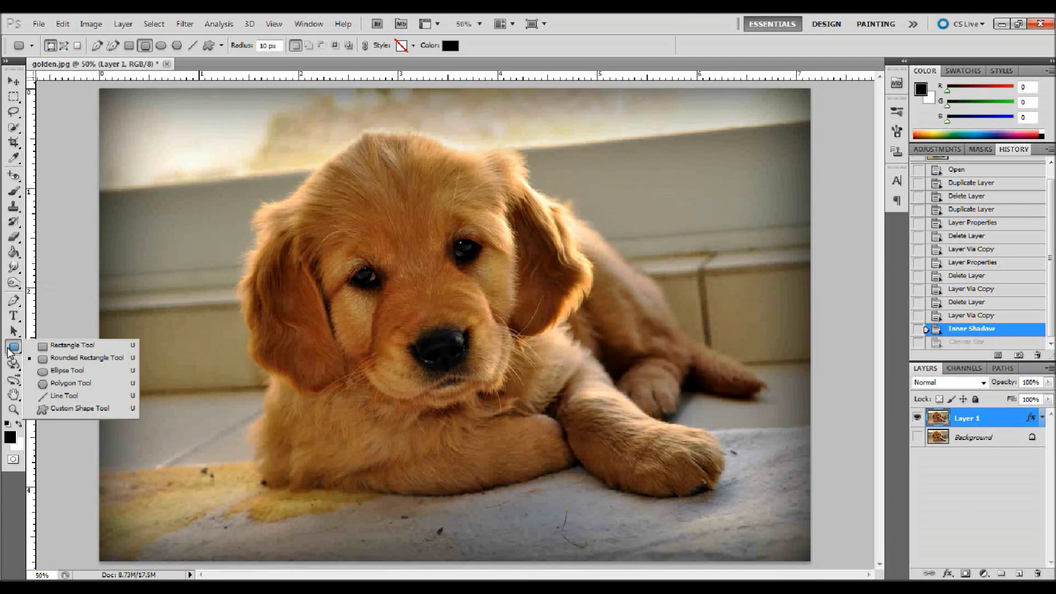
pyautogui.click(62, 361)
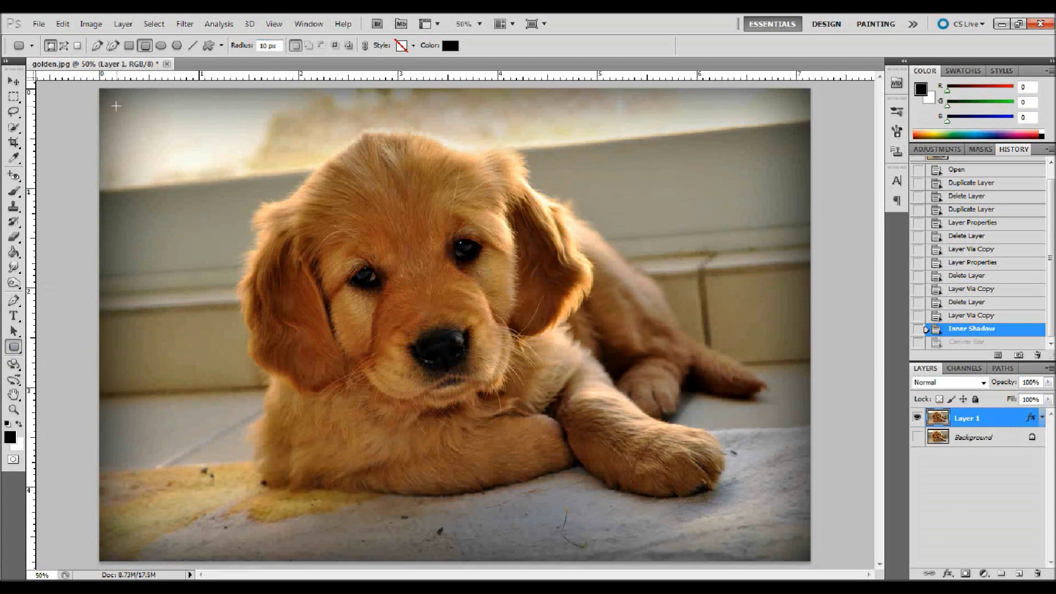
pyautogui.moveTo(116, 106); pyautogui.dragTo(789, 542)
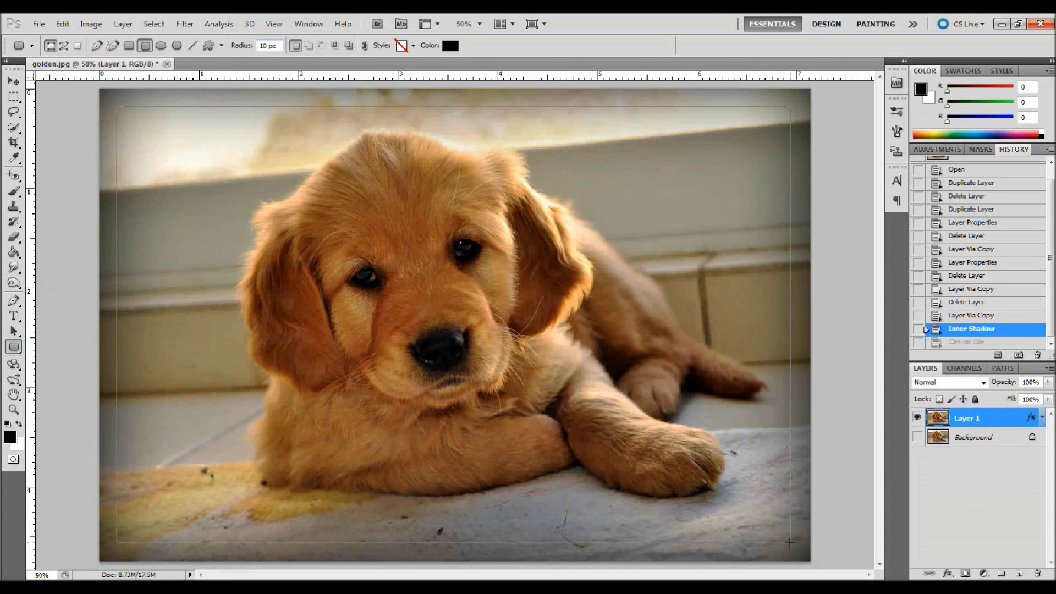
pyautogui.moveTo(789, 543); pyautogui.dragTo(789, 544)
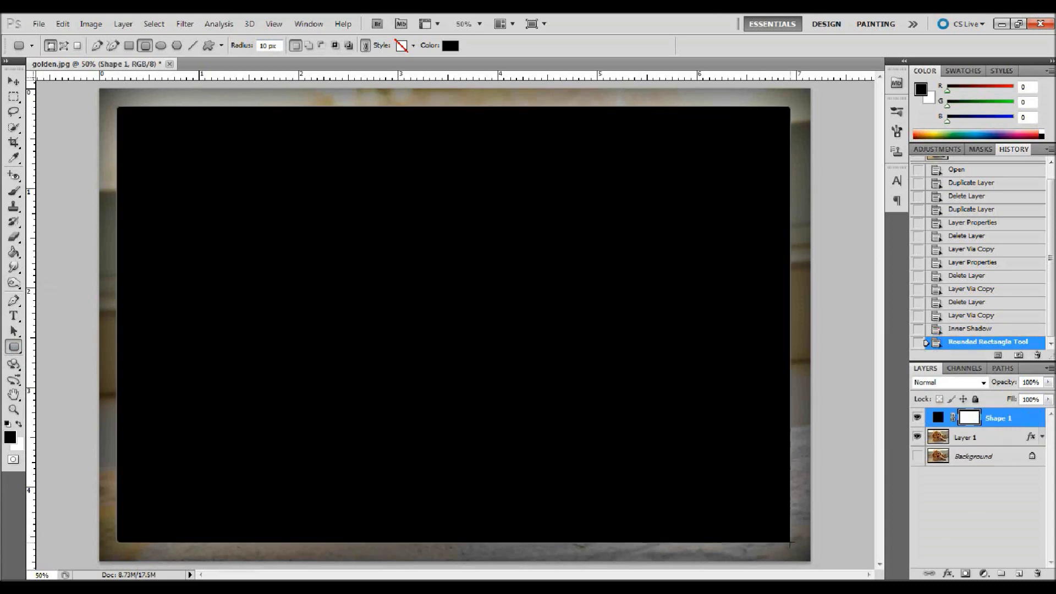
pyautogui.hotkey('ctrl', 'z')
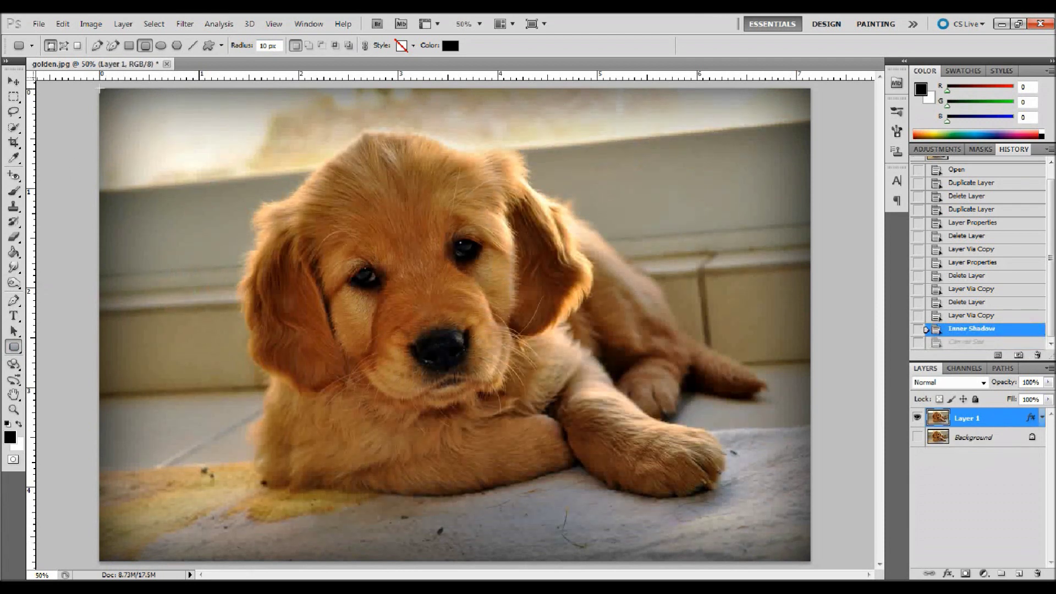
# - Draw a black rounded rectangle with a 10 px radius over the whole canvas and place its layer beneath Layer 1
pyautogui.moveTo(100, 89); pyautogui.dragTo(808, 559)
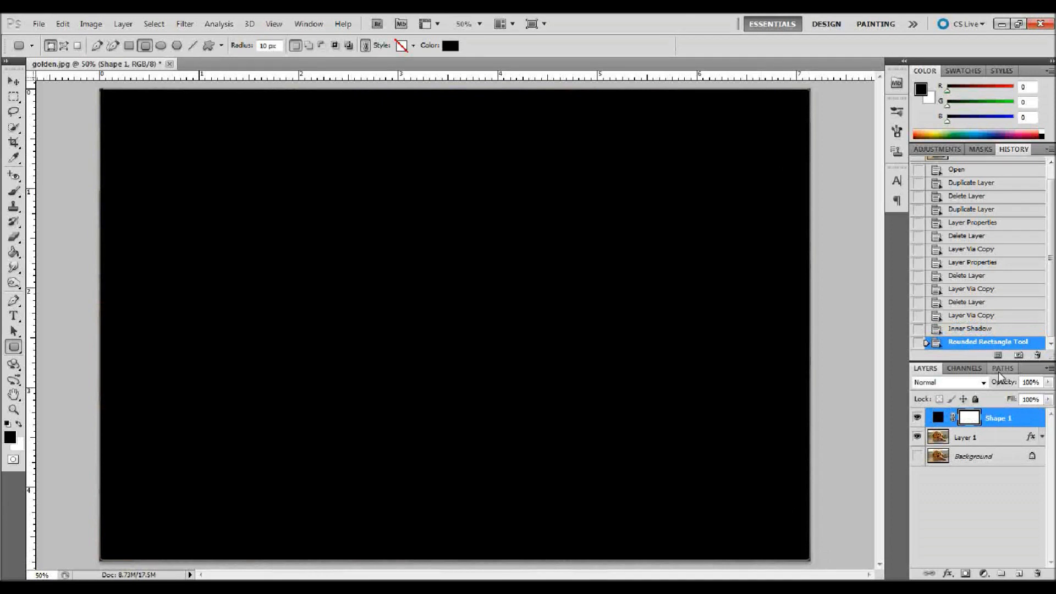
pyautogui.moveTo(1009, 419); pyautogui.dragTo(1014, 442)
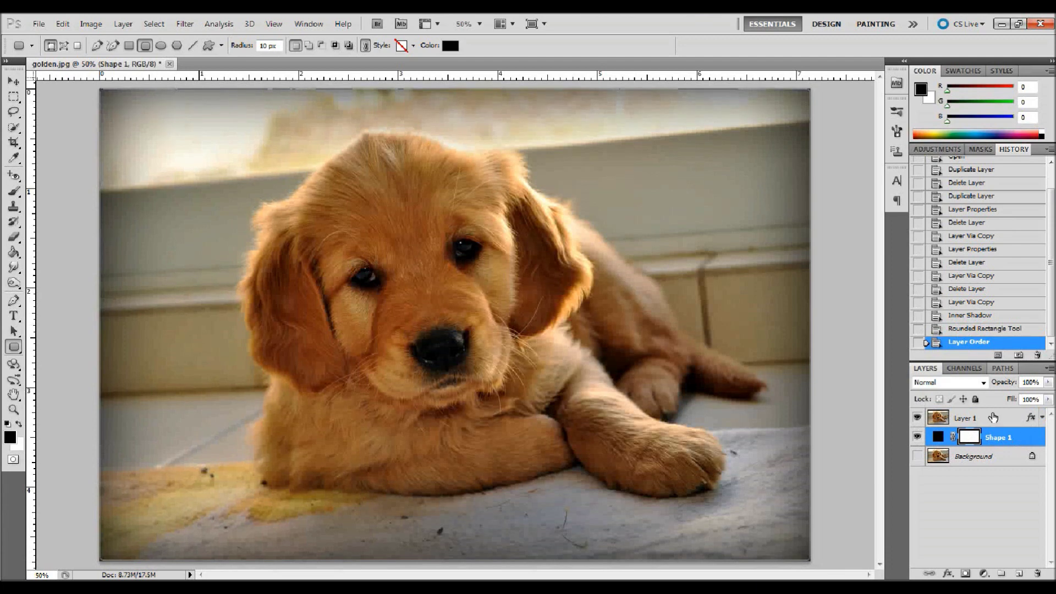
# - Create a clipping mask so that Layer 1 is clipped to the rounded rectangle shape
pyautogui.click(994, 422)
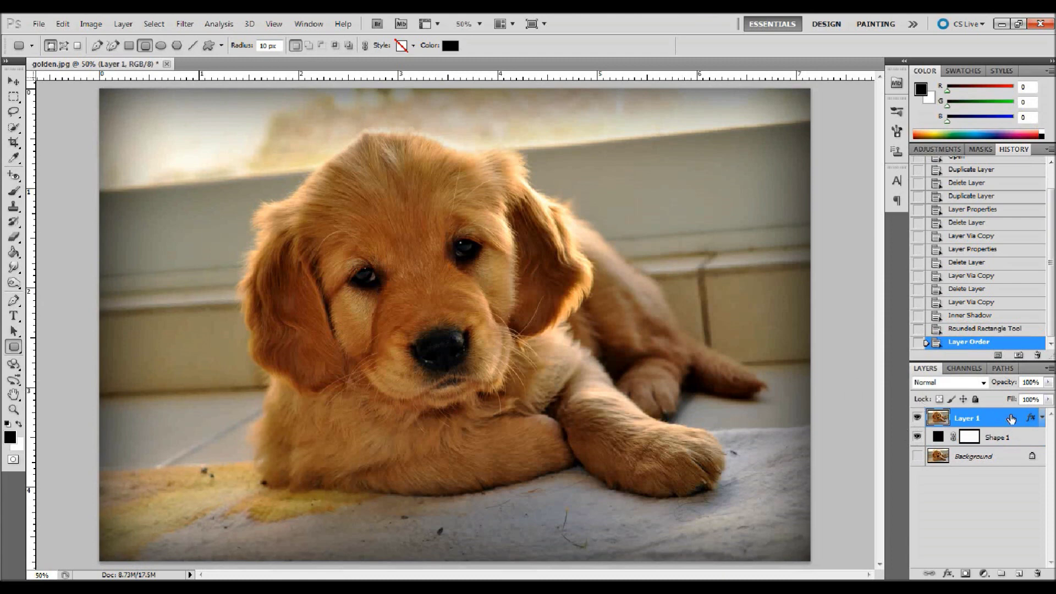
pyautogui.rightClick(1011, 420)
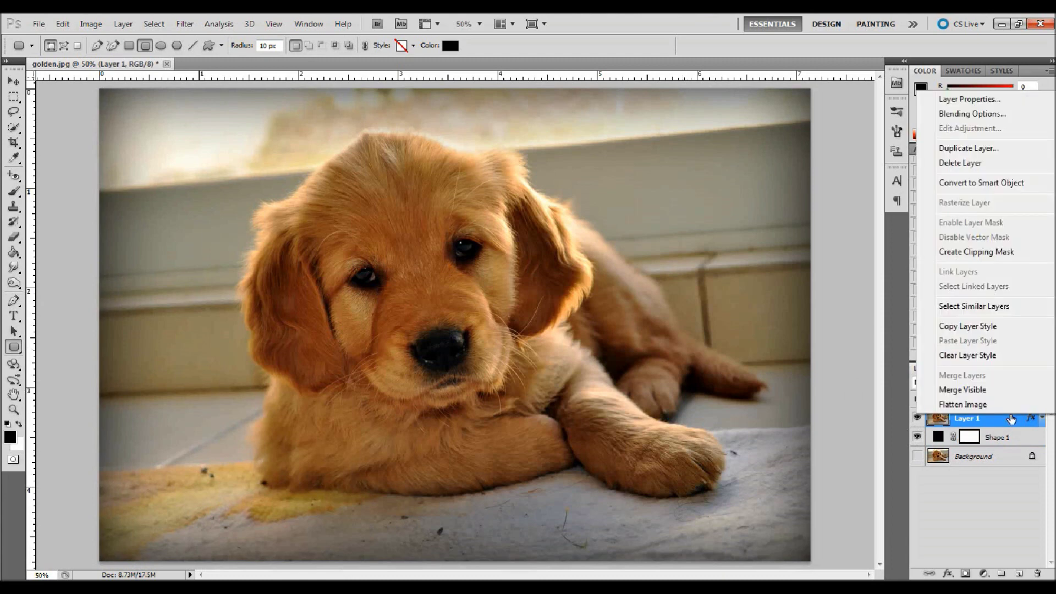
pyautogui.click(985, 253)
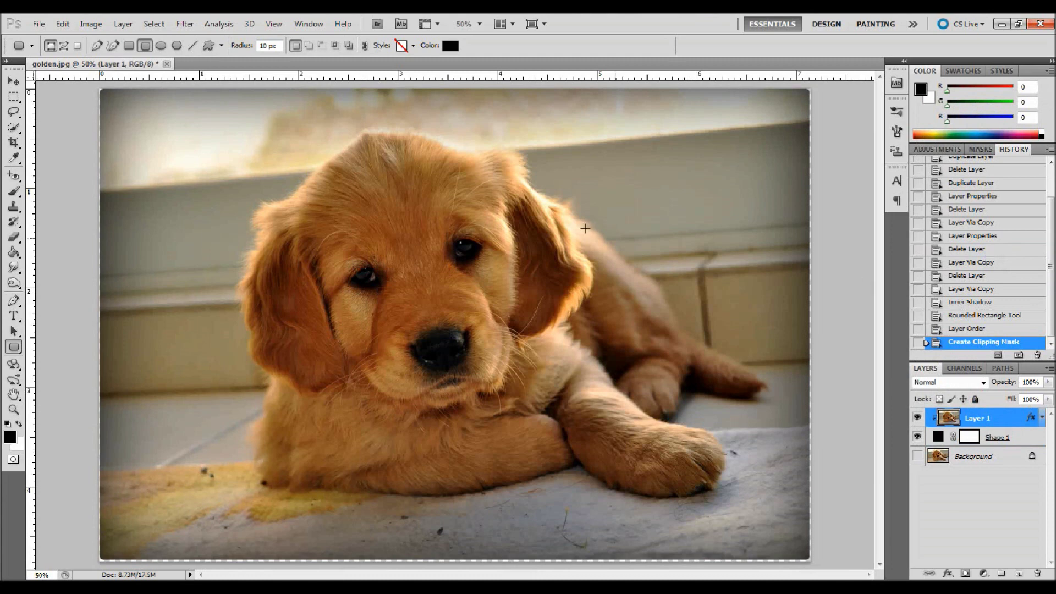
# - Scale Layer 1 and Shape 1 together to about 96% and centre them on the canvas, leaving an even margin
pyautogui.keyDown('shift'); pyautogui.click(1015, 439); pyautogui.keyUp('shift')
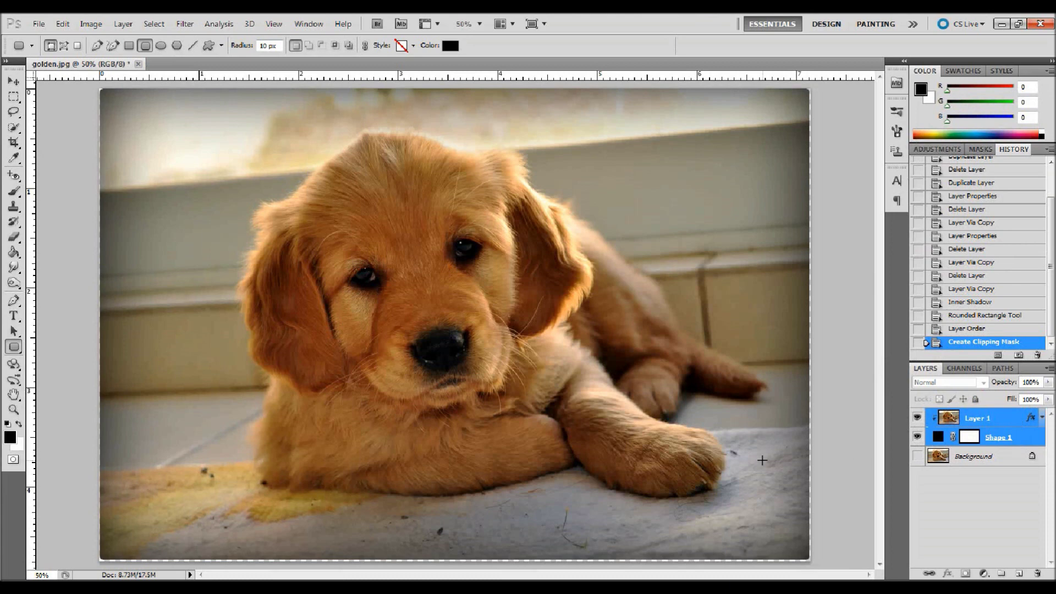
pyautogui.hotkey('ctrl', 't')
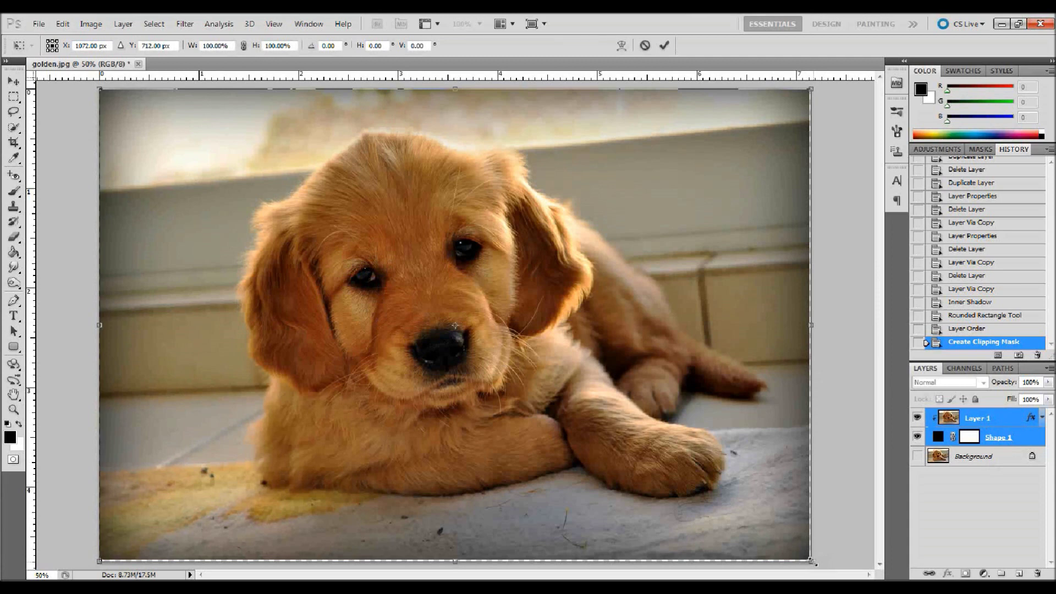
pyautogui.moveTo(812, 562); pyautogui.dragTo(786, 543)
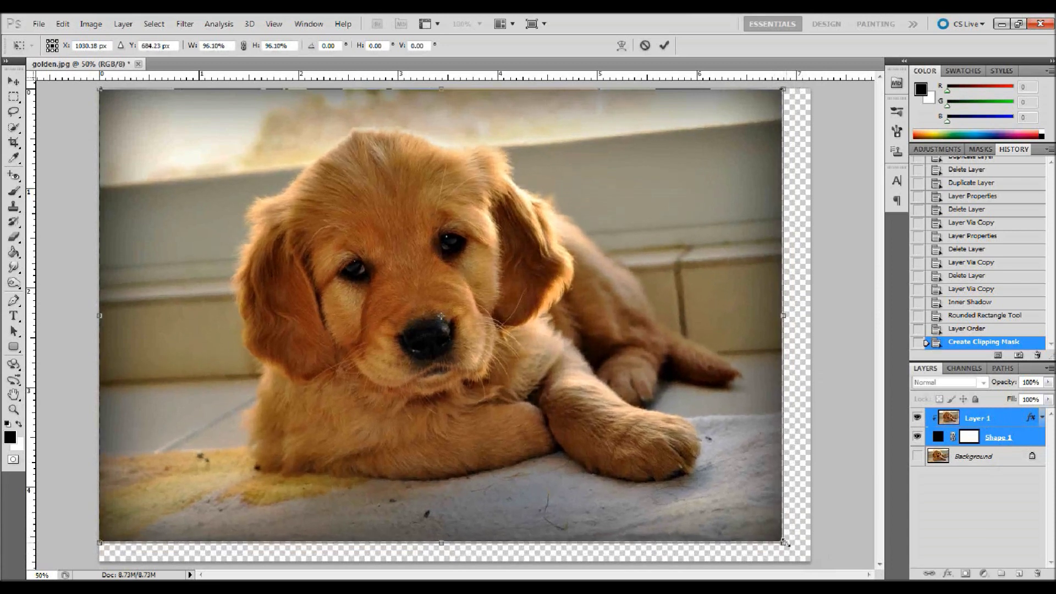
pyautogui.press('Return')
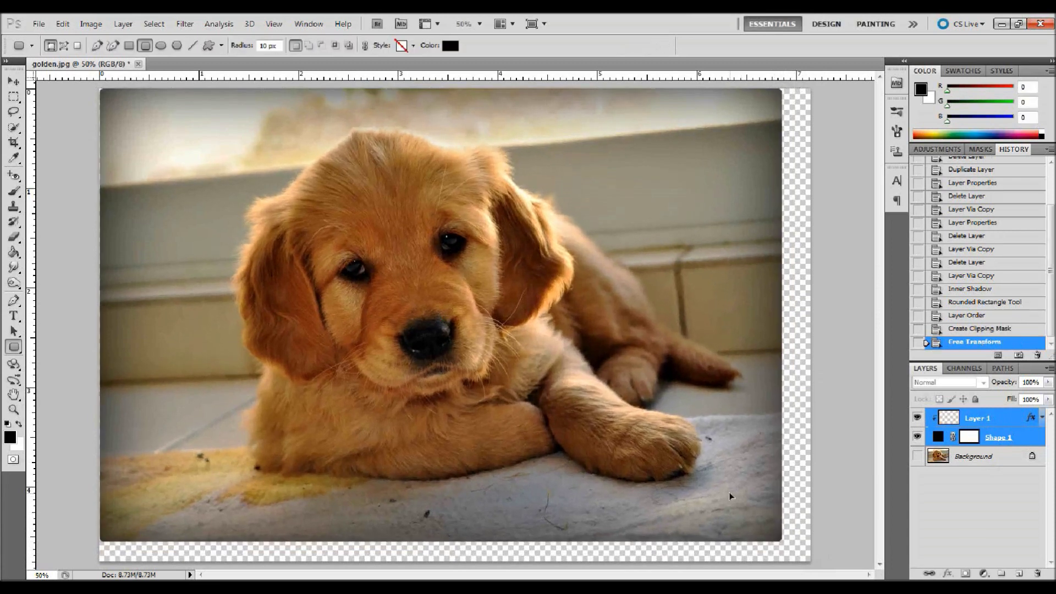
pyautogui.press('v')
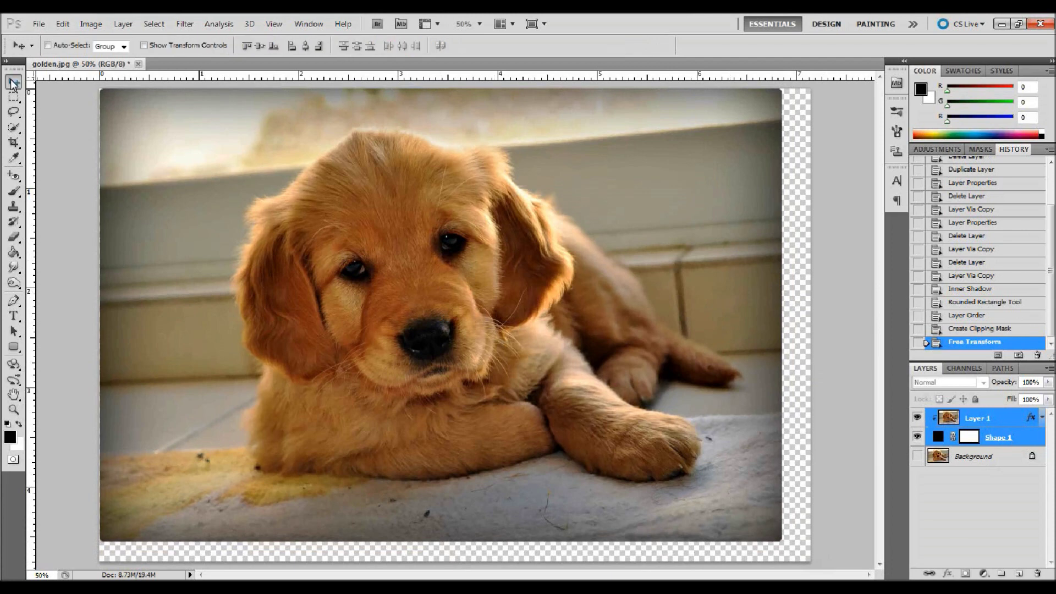
pyautogui.moveTo(281, 192); pyautogui.dragTo(293, 200)
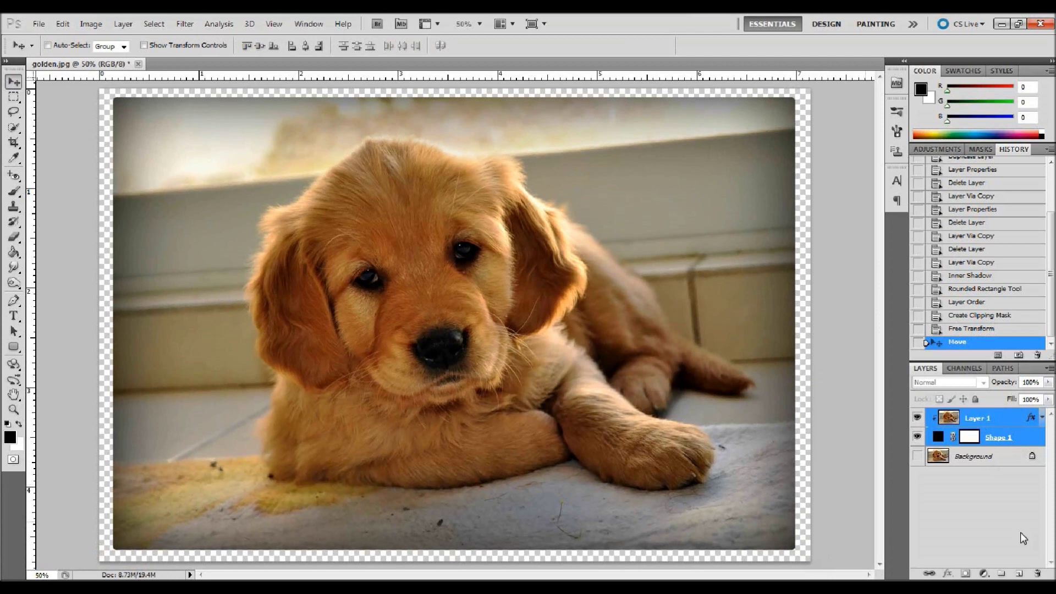
# - Add a new layer directly above the Background layer and name it blackborder
pyautogui.click(1012, 458)
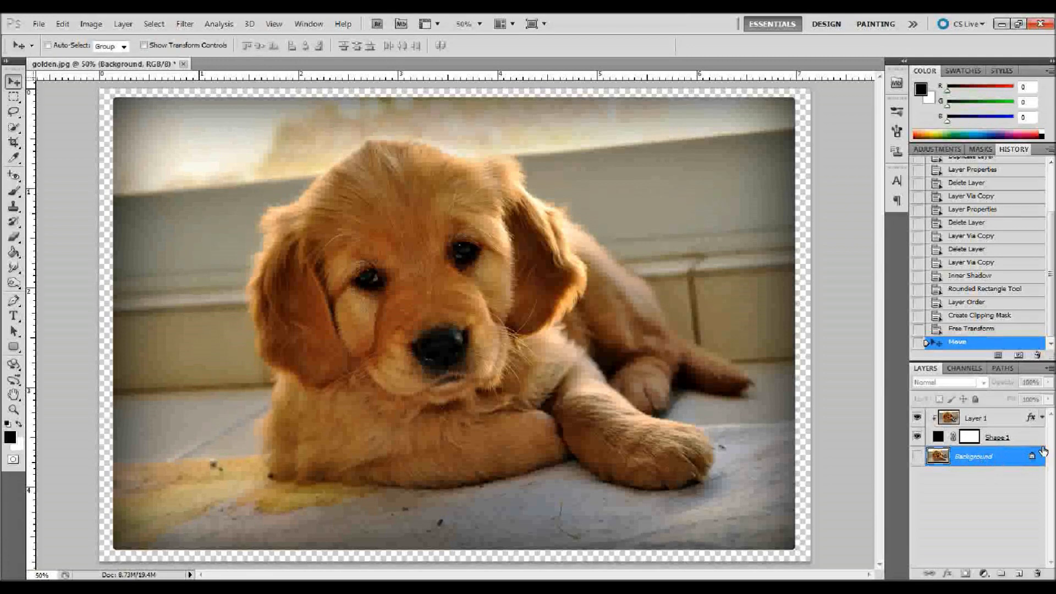
pyautogui.click(1018, 574)
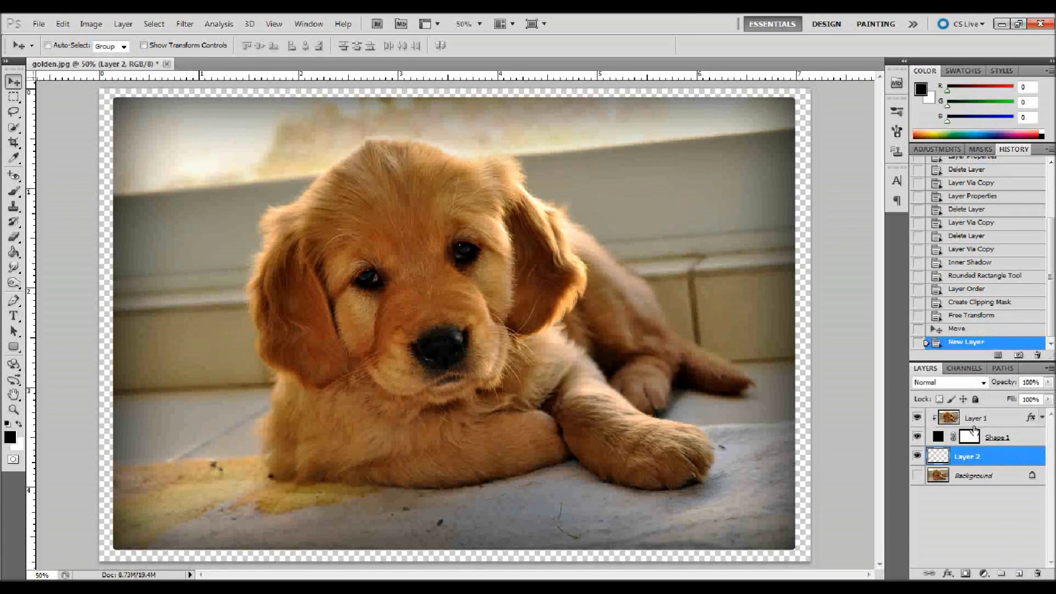
pyautogui.doubleClick(967, 458)
pyautogui.write('blackborder')
pyautogui.press('Return')
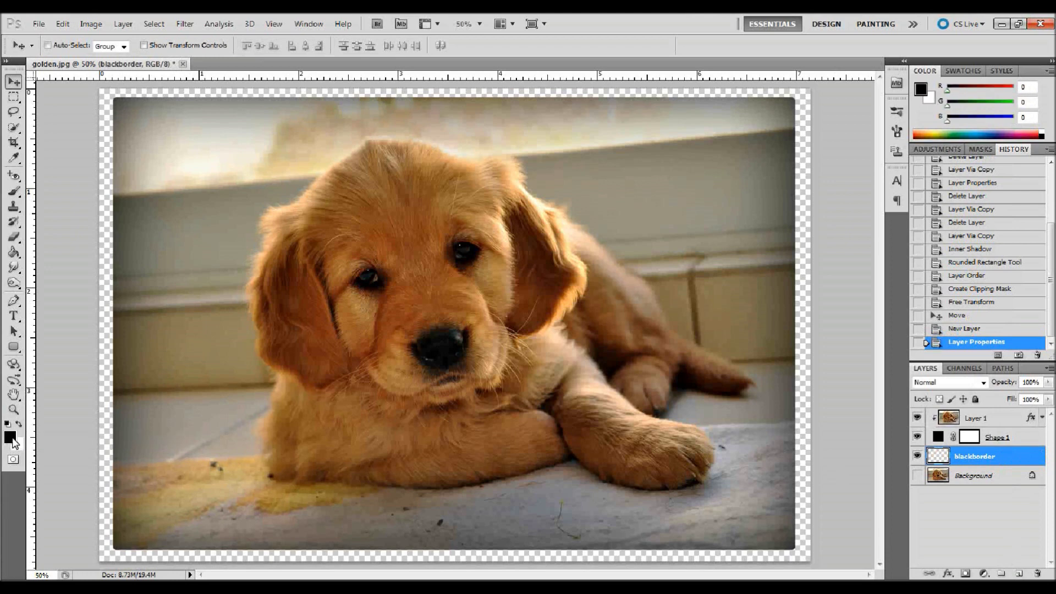
# - Fill the blackborder layer with black using the Paint Bucket and switch back to the Move Tool
pyautogui.click(13, 254)
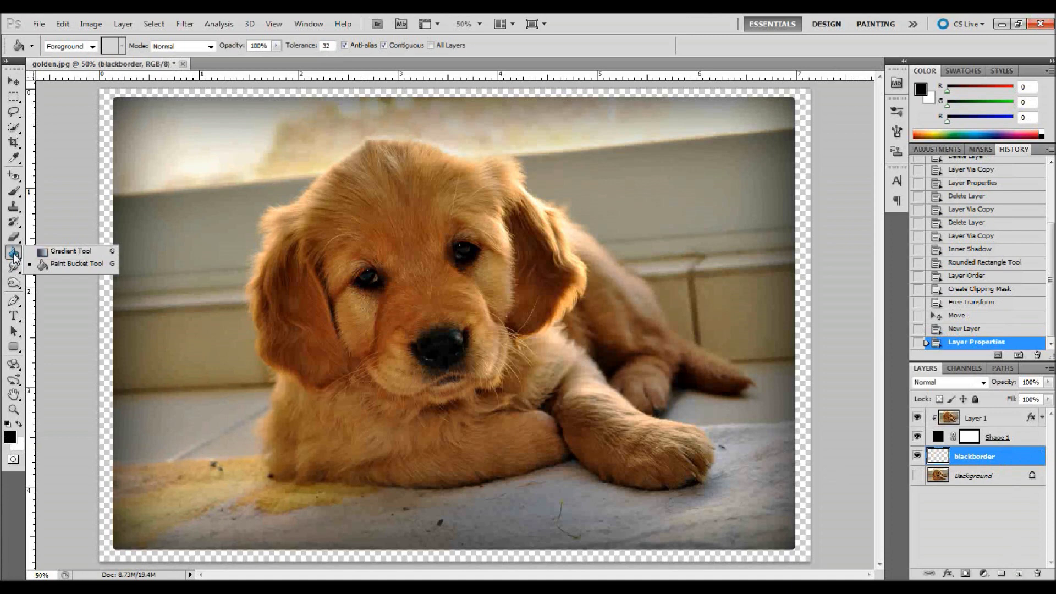
pyautogui.click(15, 256)
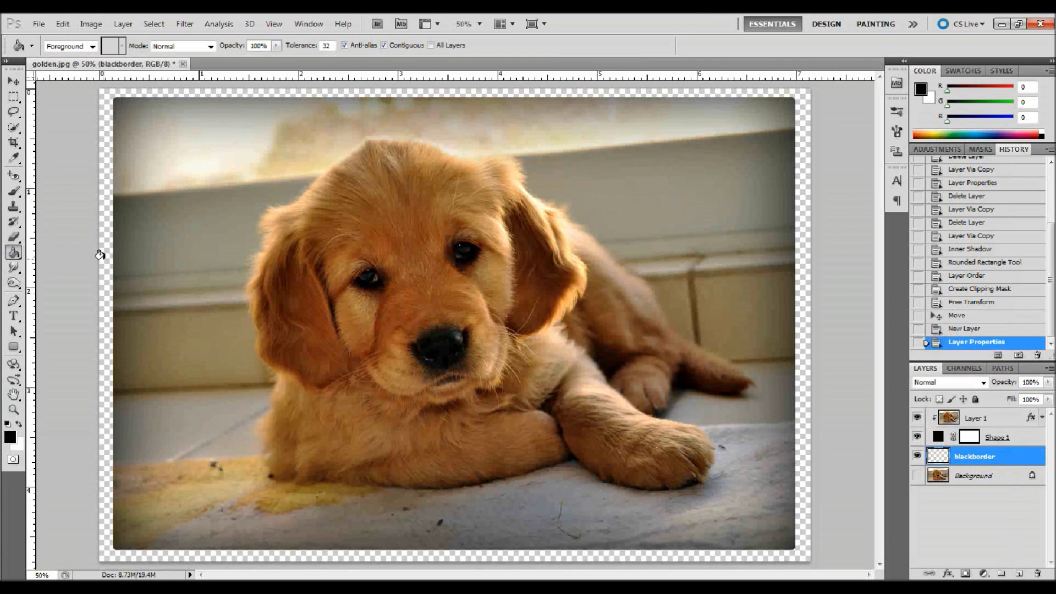
pyautogui.click(103, 402)
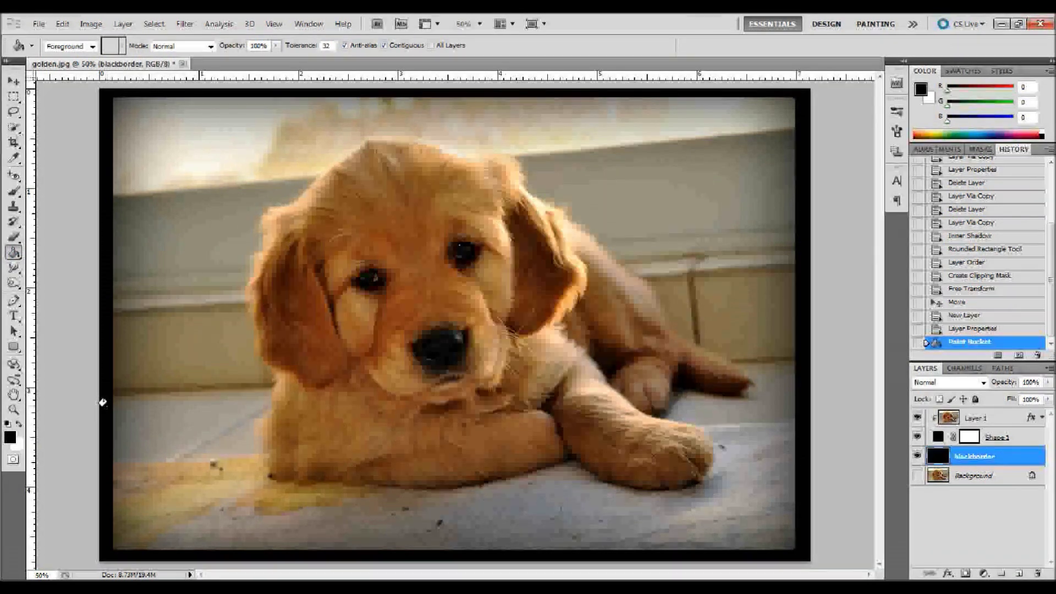
pyautogui.click(13, 81)
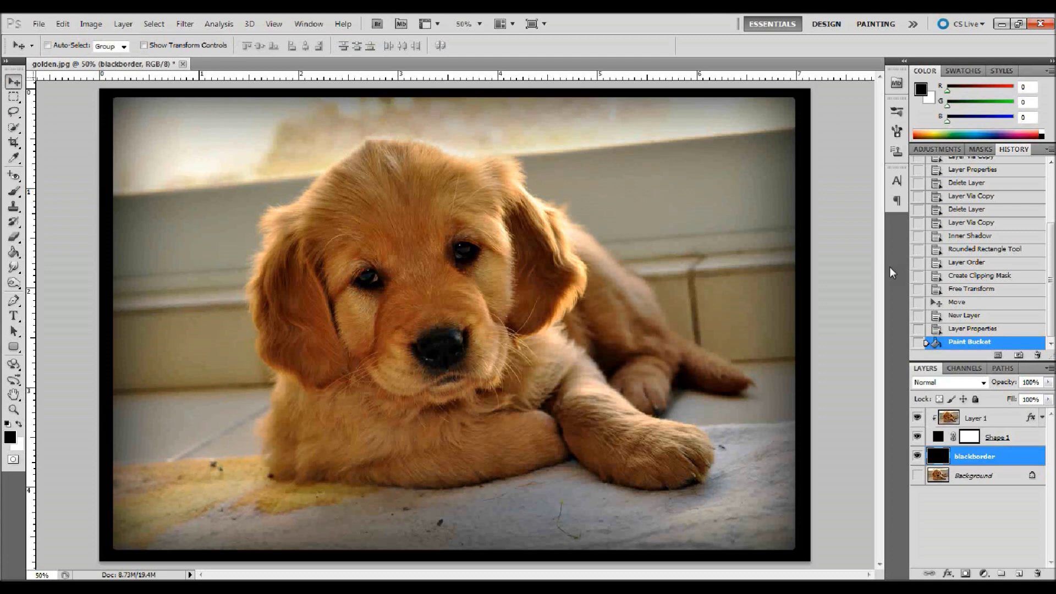
# - Select Layer 1, view its layer style options and close them without changes
pyautogui.click(1013, 440)
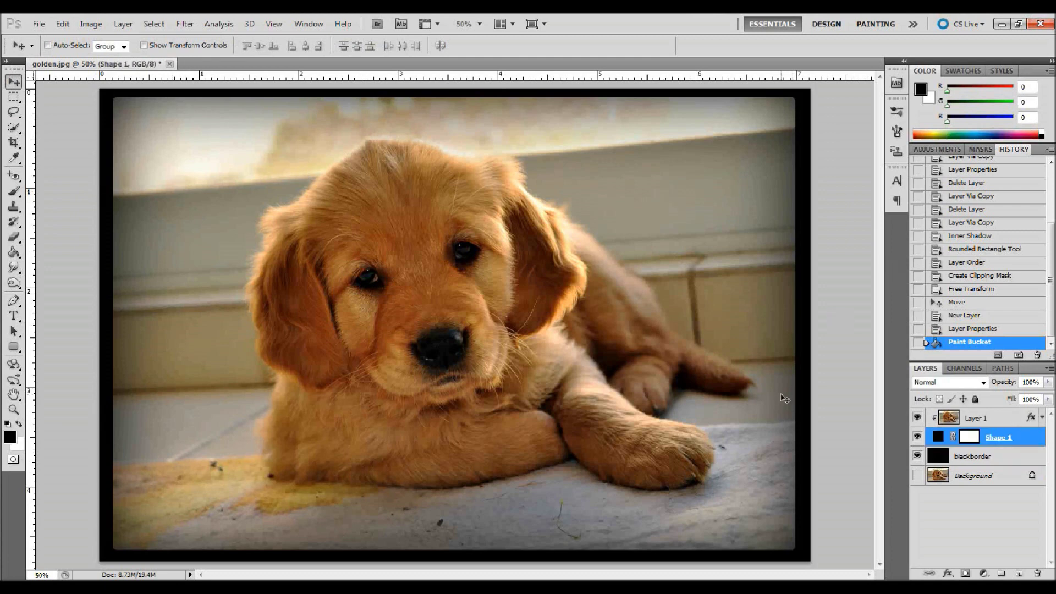
pyautogui.click(1005, 424)
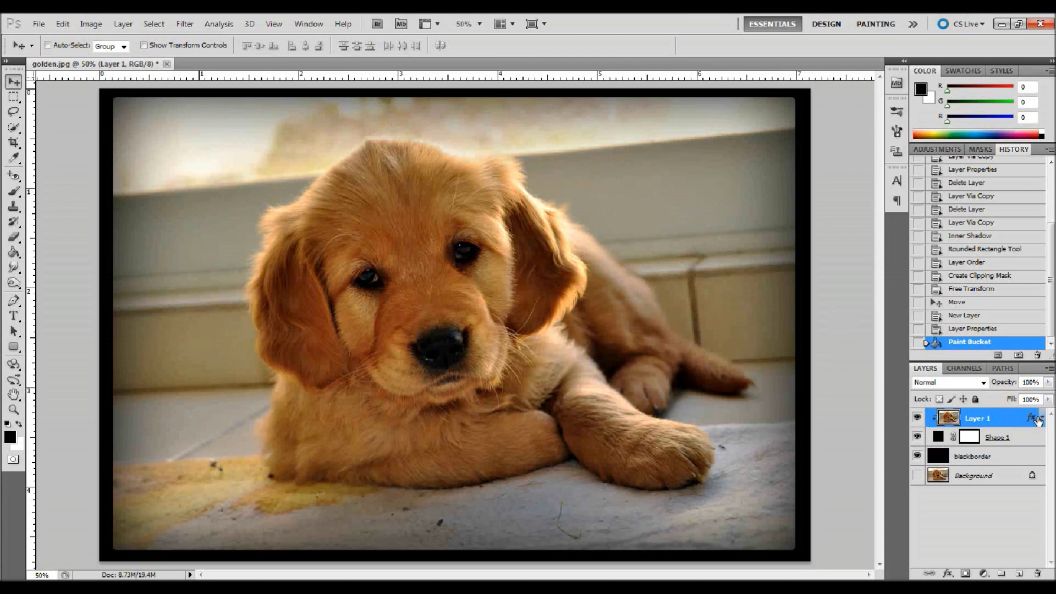
pyautogui.doubleClick(1009, 423)
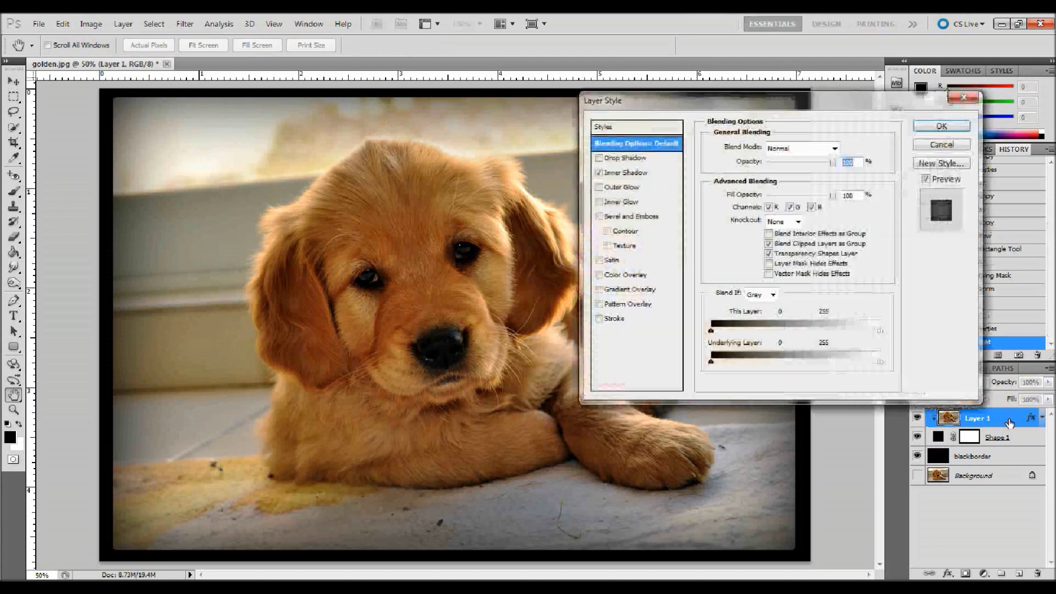
pyautogui.click(941, 144)
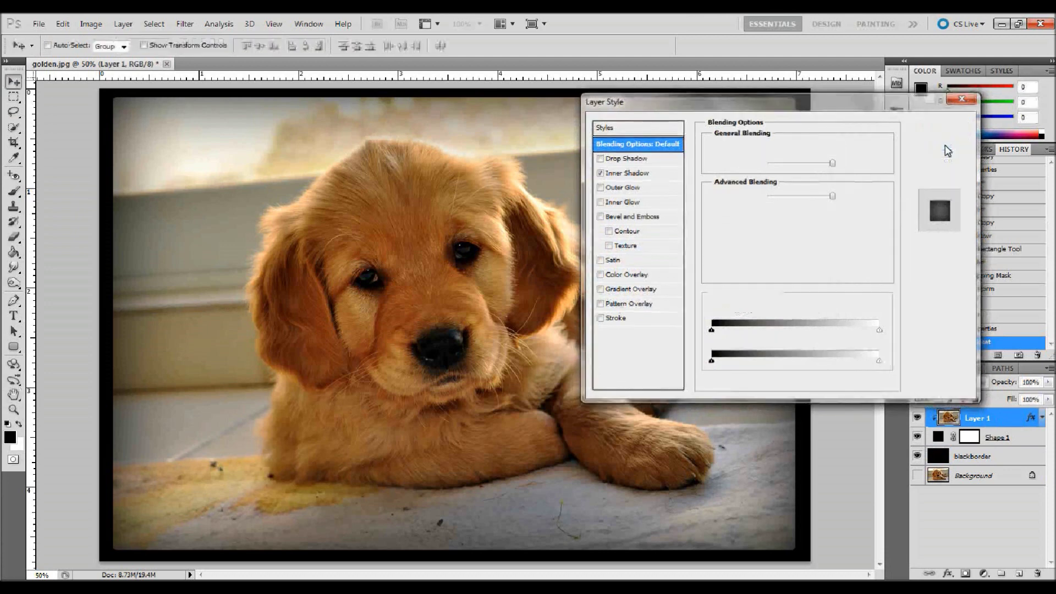